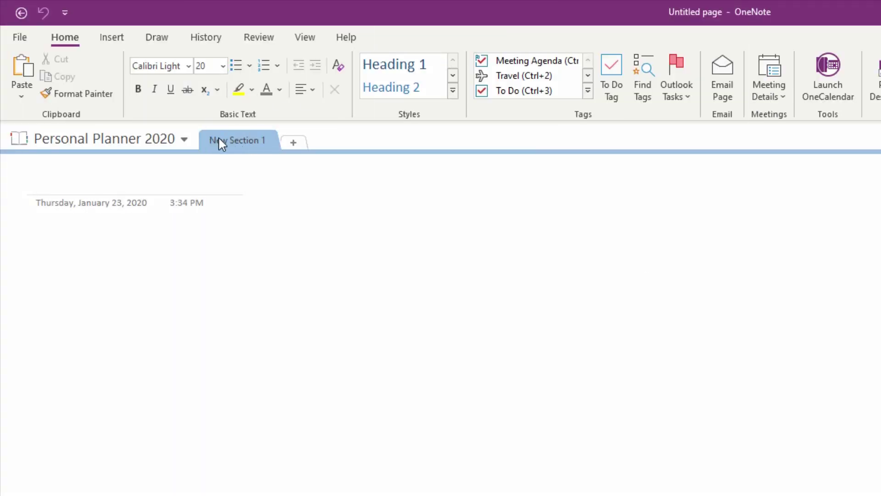
# - Rename New Section 1 to 'Project Acadia'
pyautogui.doubleClick(254, 142)
pyautogui.write('Project Acadia')
pyautogui.press('Return')
# - Add sections named 'Project Yosemite' and 'Project Sequoia'
pyautogui.click(292, 142)
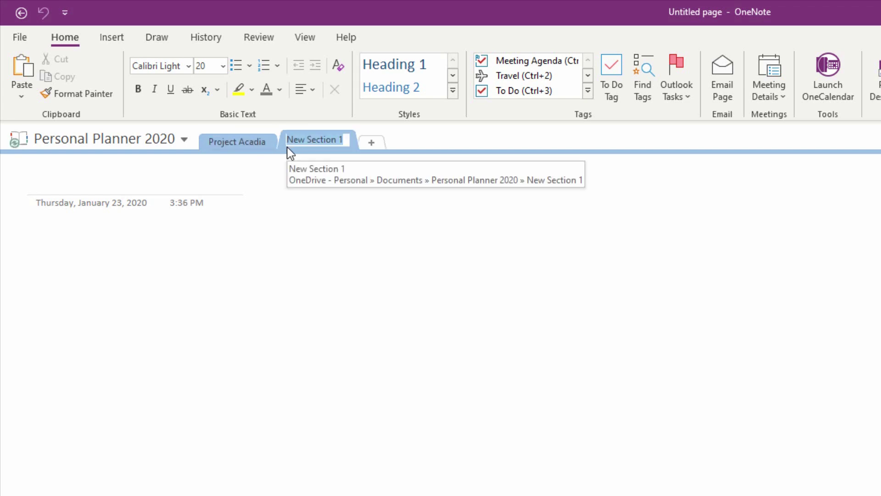
pyautogui.write('Project Y')
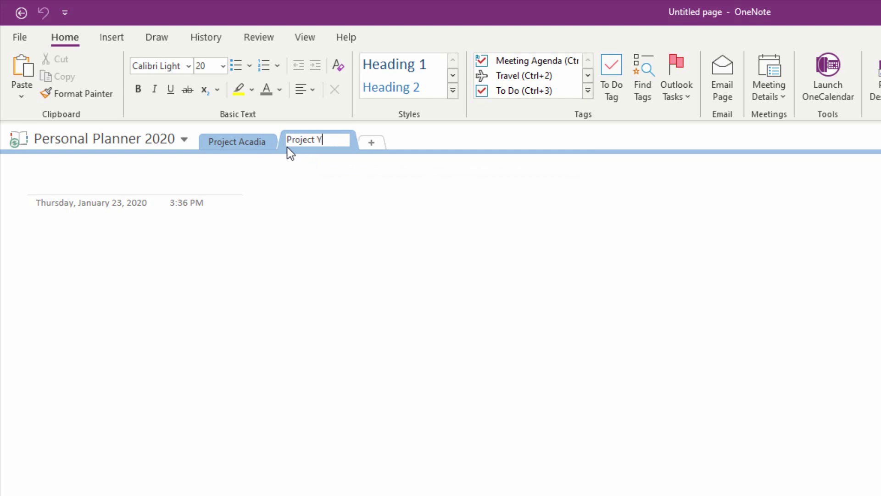
pyautogui.write('osemite')
pyautogui.press('Return')
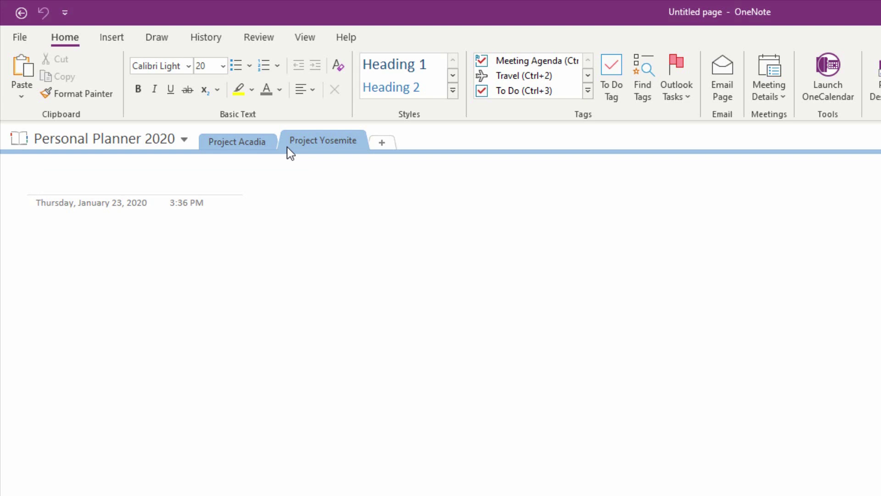
pyautogui.hotkey('ctrl', 't')
pyautogui.hotkey('ctrl', 't')
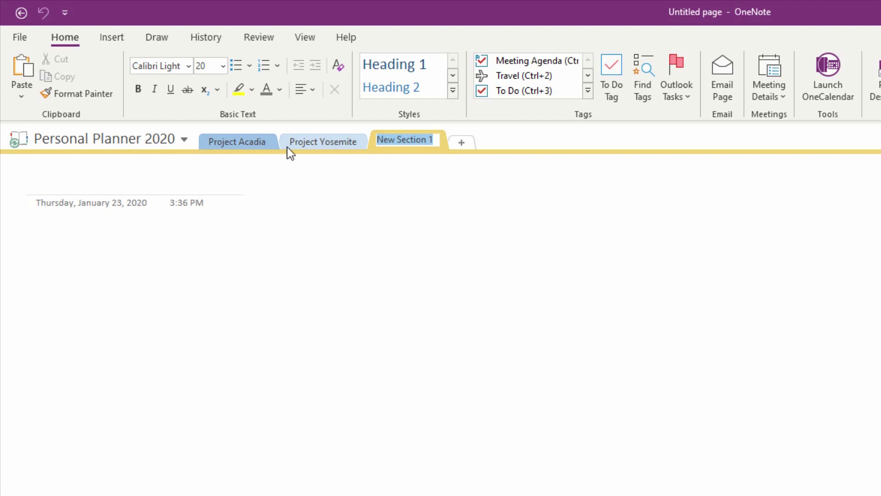
pyautogui.write('Project ')
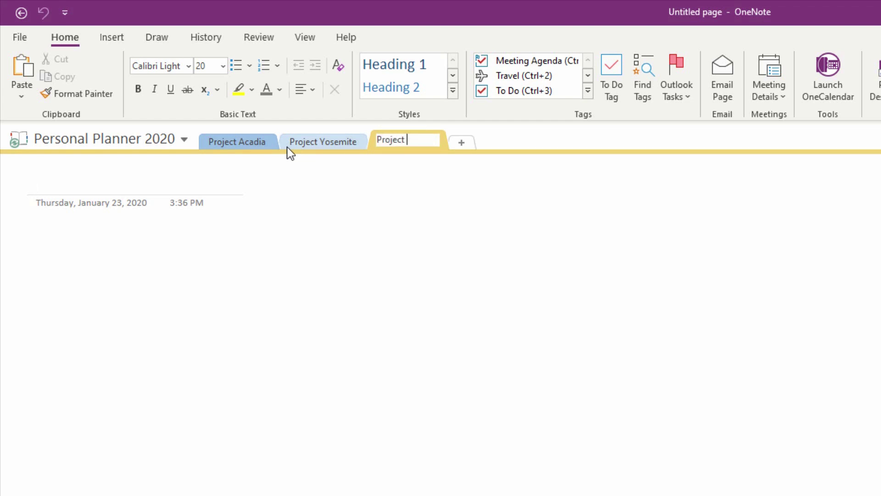
pyautogui.write('Sequoia')
# - Confirm the Project Sequoia name and add pages titled 'Project Overview' and 'Intial Meetings'
pyautogui.press('Return')
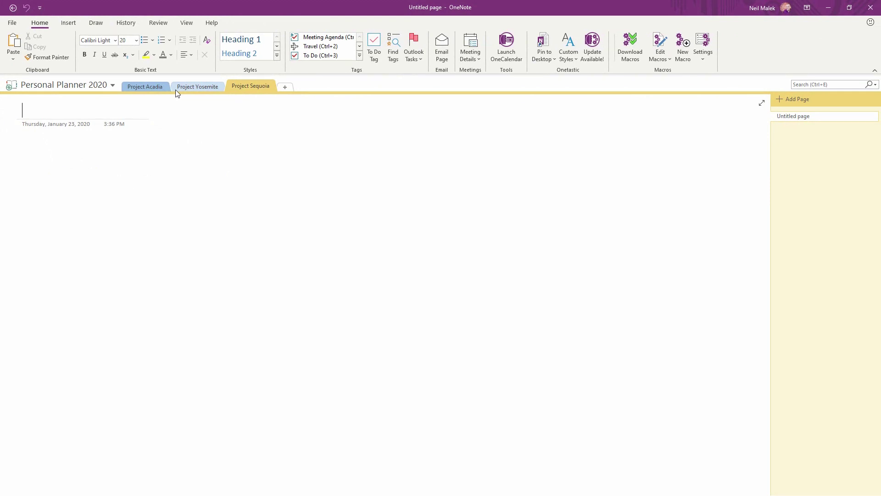
pyautogui.write('Project Ov')
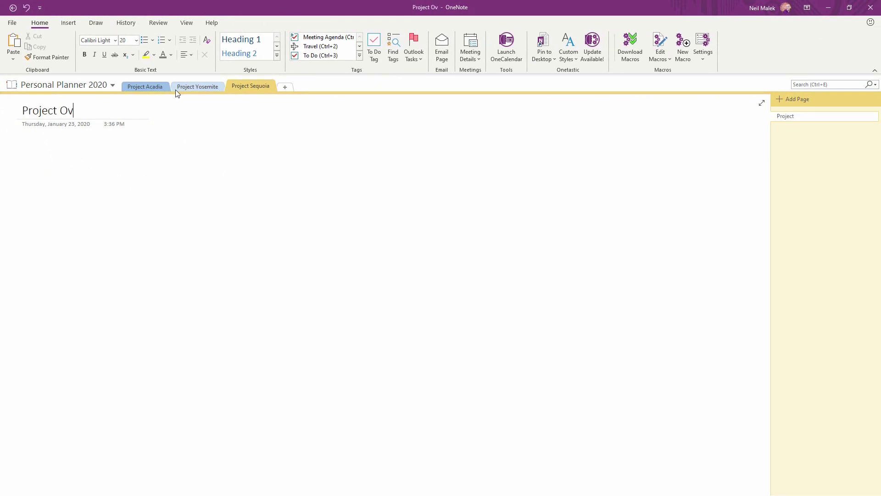
pyautogui.write('erview')
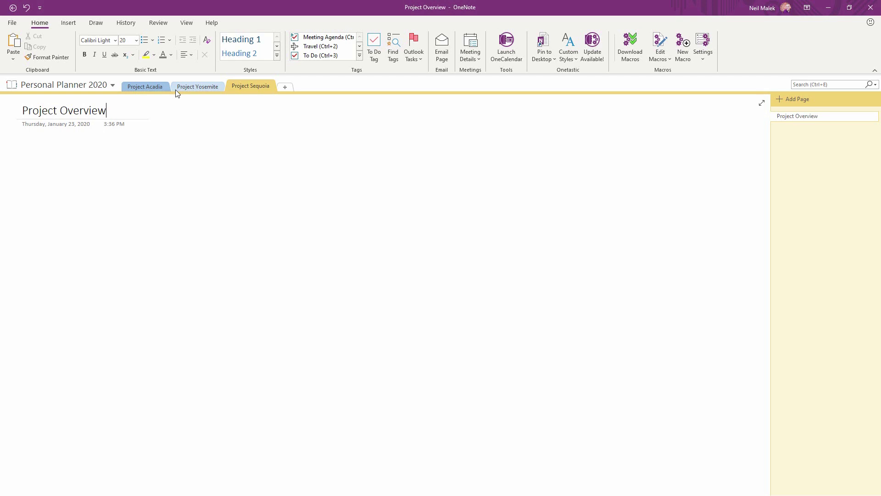
pyautogui.hotkey('ctrl', 'n')
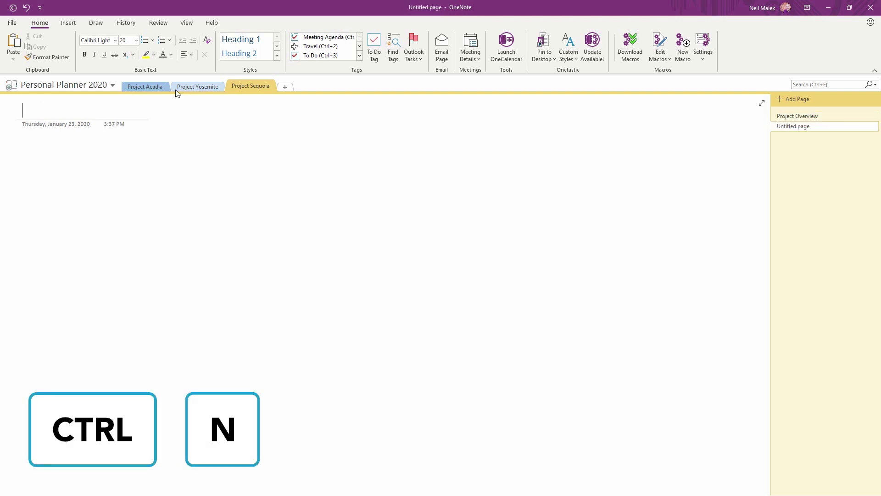
pyautogui.write('Intial Meetings')
pyautogui.press('Return')
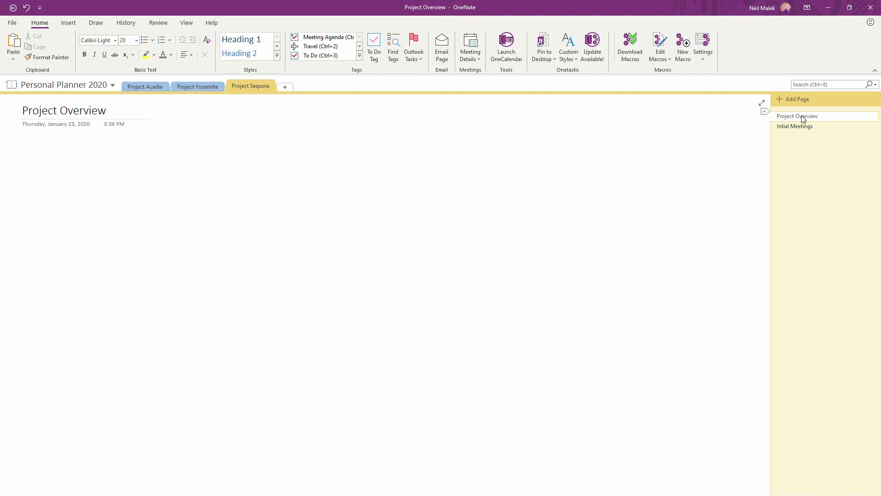
# - Type 'The major elements of this project are as follows:' and start a numbered list below it
pyautogui.press('Return')
pyautogui.write('The ma')
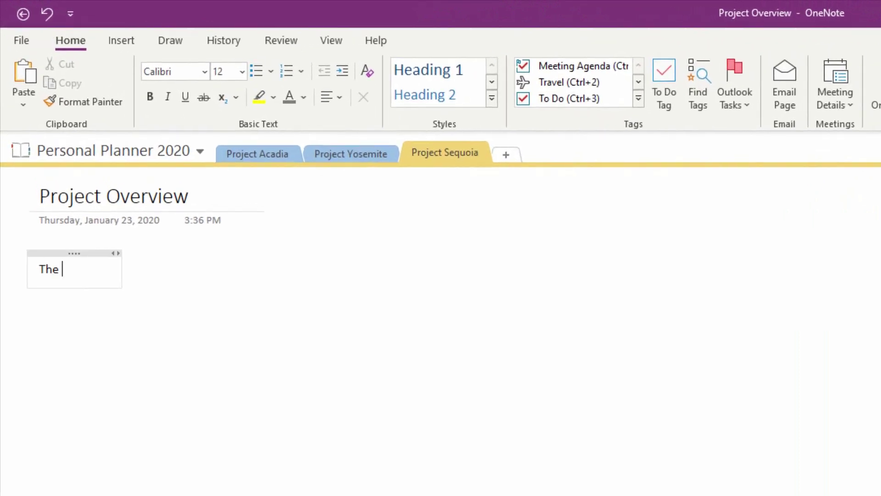
pyautogui.write('jor elemen')
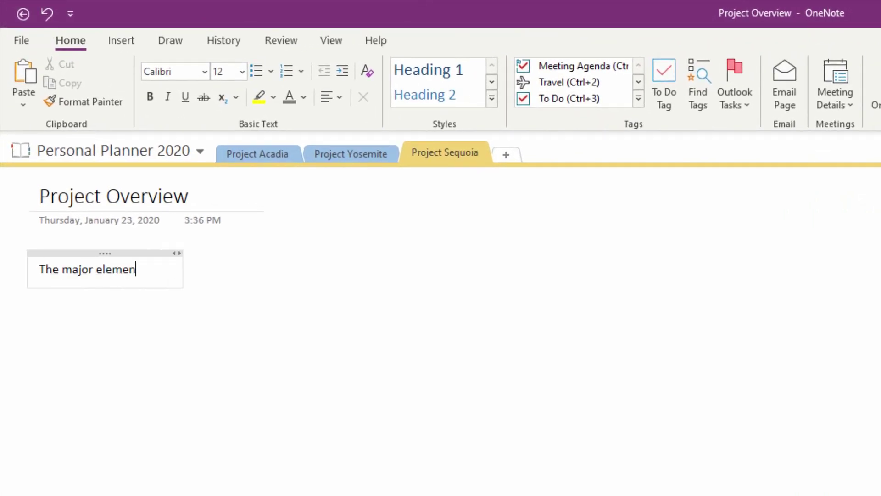
pyautogui.write('ts of this proj')
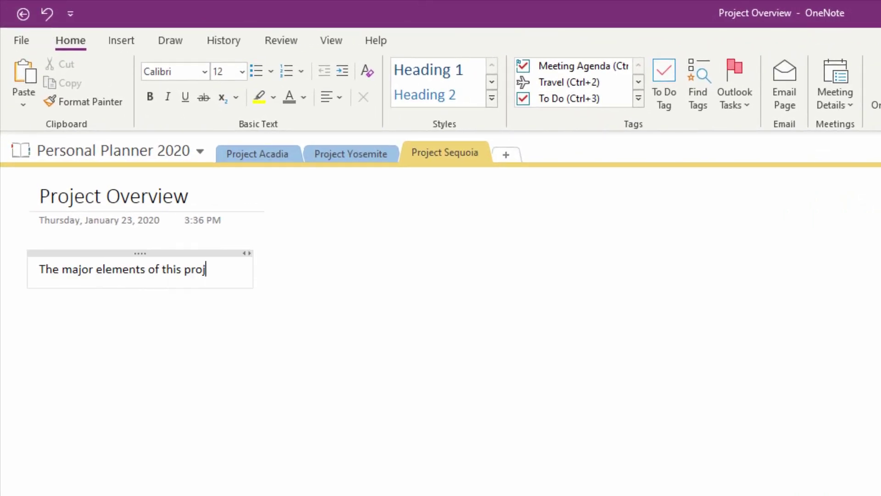
pyautogui.write('ect are as fol')
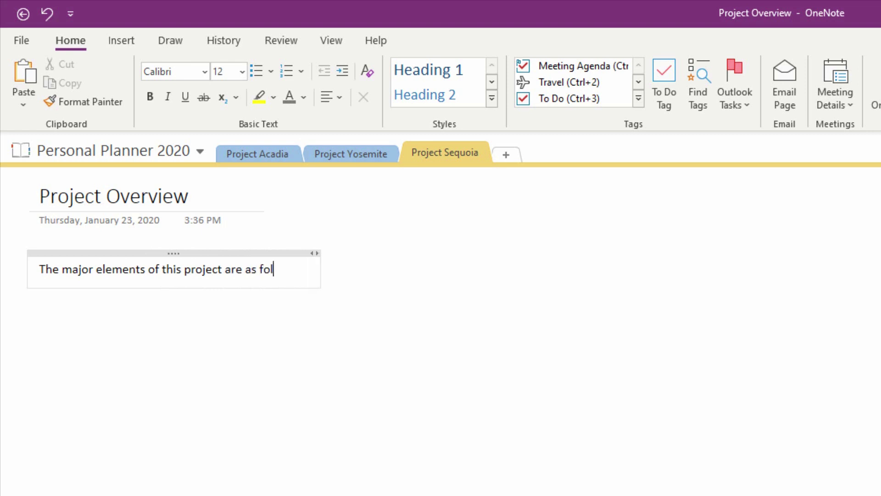
pyautogui.write('lows:')
pyautogui.press('Return')
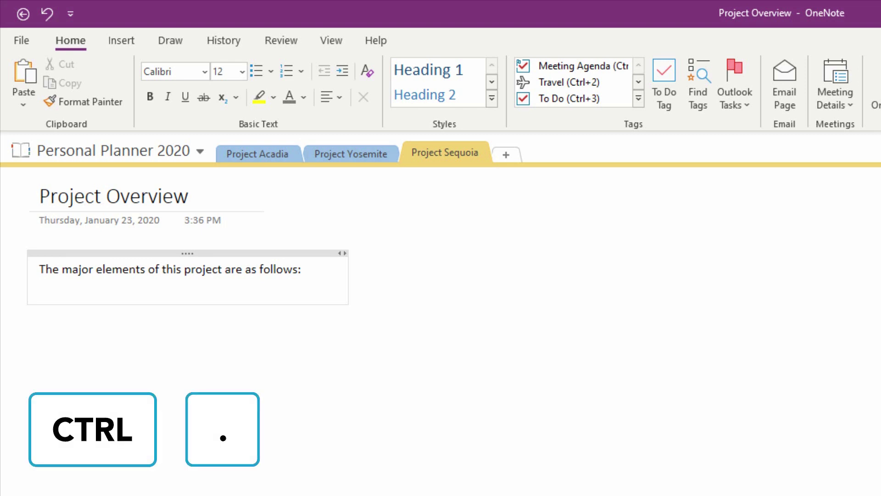
pyautogui.hotkey('ctrl', '.')
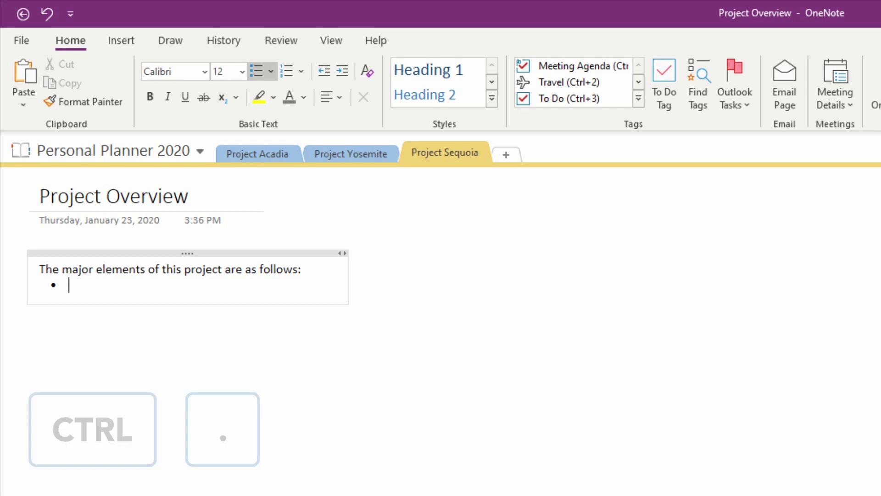
pyautogui.hotkey('ctrl', '/')
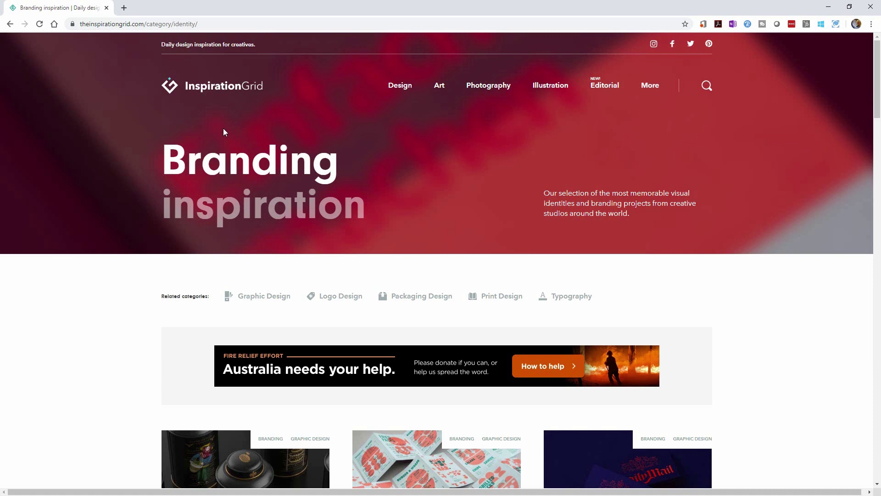
# - Open the 20 Clever Negative Space Logo Designs article and snip its txt app logo
pyautogui.scroll(-8, 245, 128)
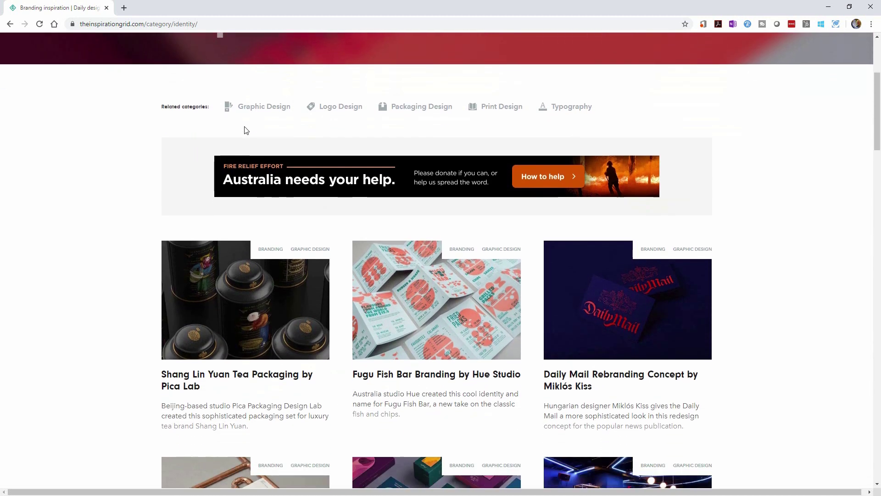
pyautogui.scroll(-5, 243, 132)
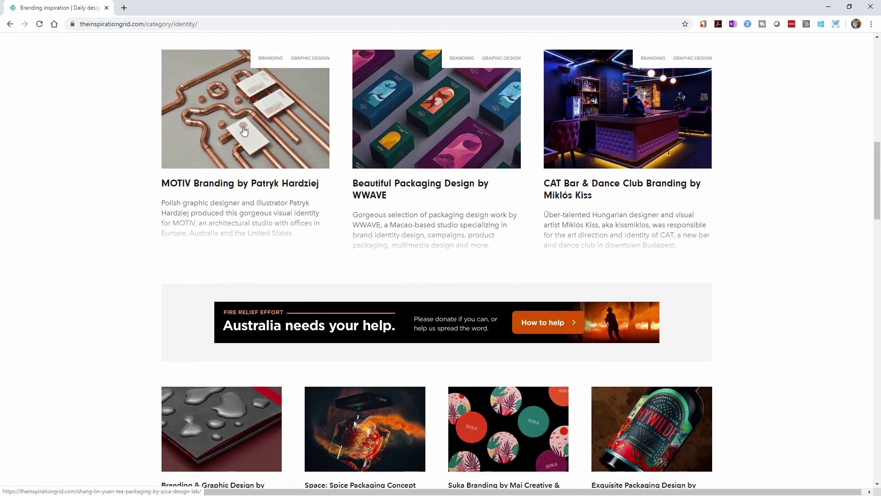
pyautogui.scroll(-8, 243, 130)
pyautogui.scroll(-2, 244, 132)
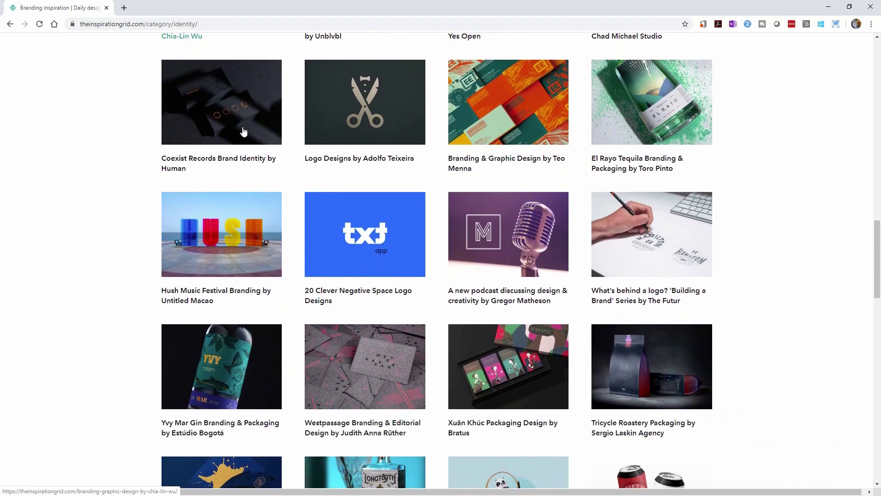
pyautogui.click(360, 257)
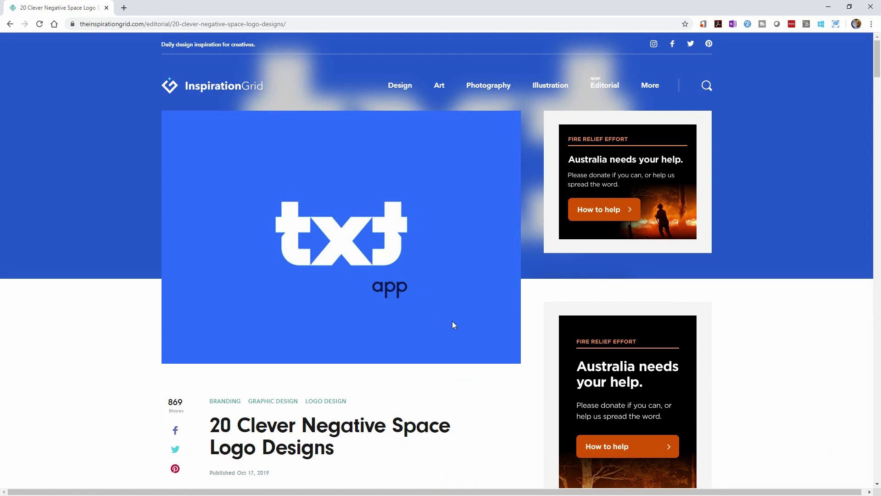
pyautogui.press('super+shift+s')
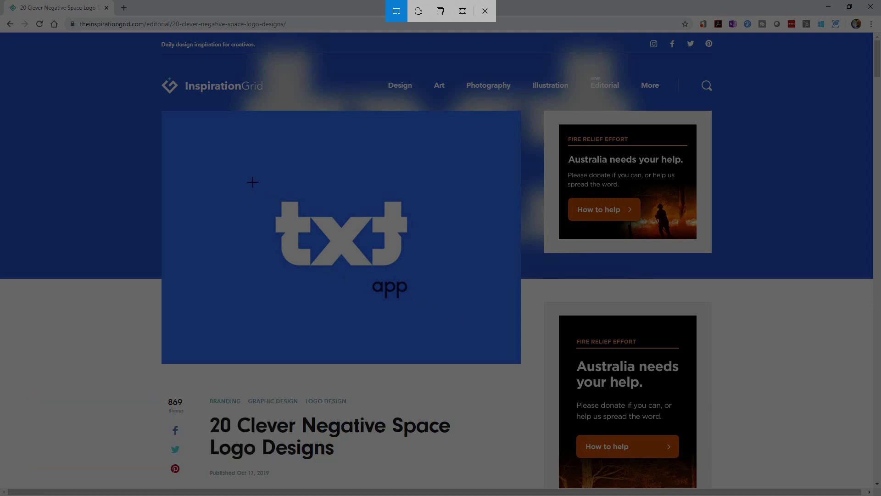
pyautogui.moveTo(253, 182); pyautogui.dragTo(433, 306)
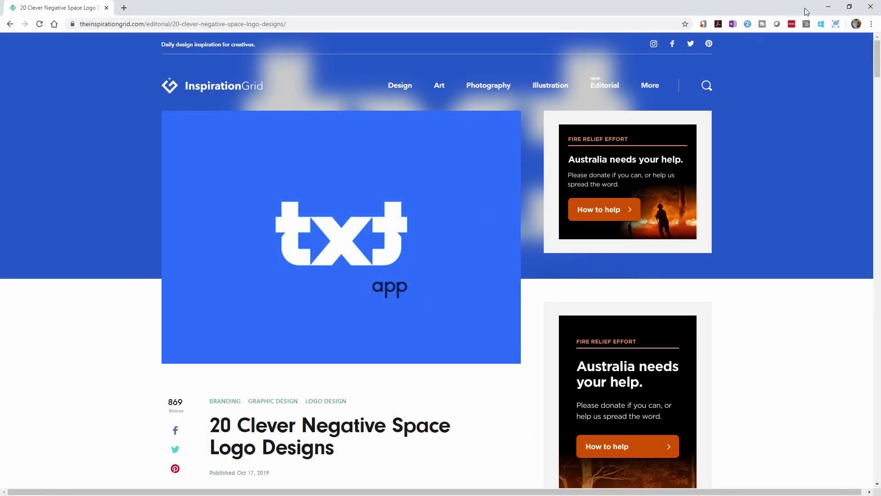
# - Paste the snipped txt app logo onto the OneNote page
pyautogui.click(827, 8)
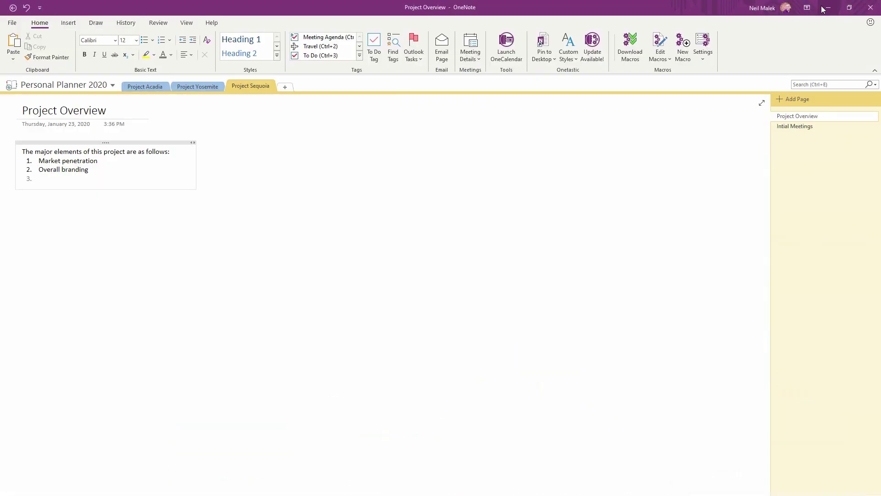
pyautogui.click(312, 155)
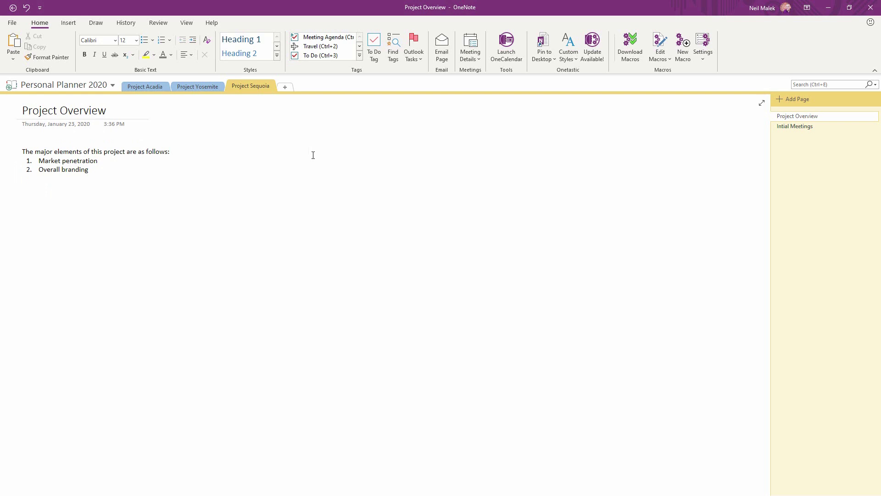
pyautogui.hotkey('ctrl', 'v')
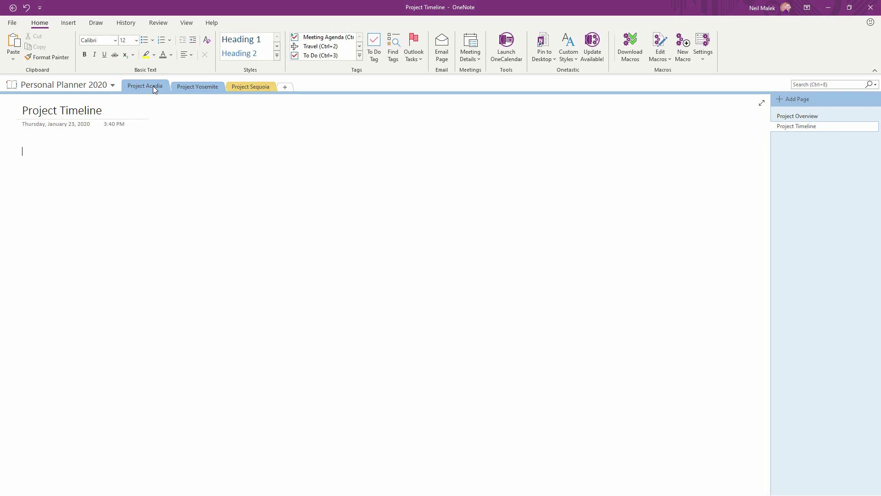
# - Add [[January Events]] and [[February Events]] page links, then select both new pages
pyautogui.write('[')
pyautogui.write('[')
pyautogui.write('January ')
pyautogui.write('Events')
pyautogui.write(']]')
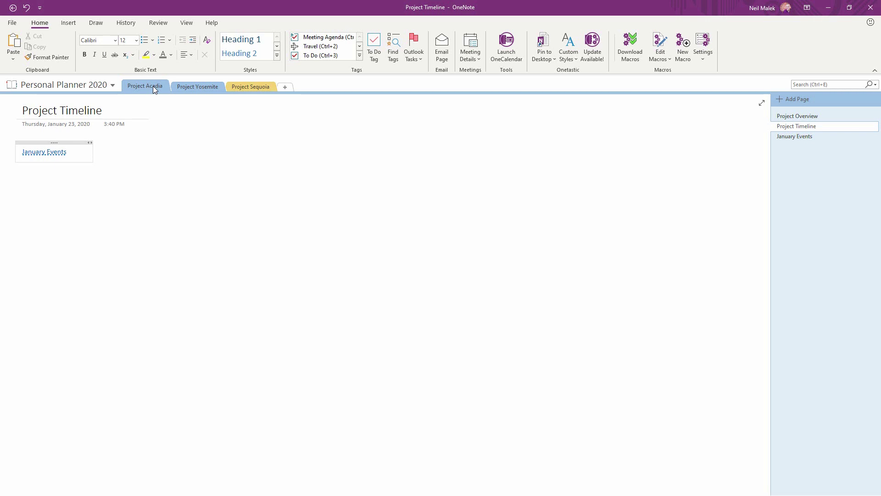
pyautogui.press('Return')
pyautogui.write('[[')
pyautogui.write('February E')
pyautogui.write('vents]]')
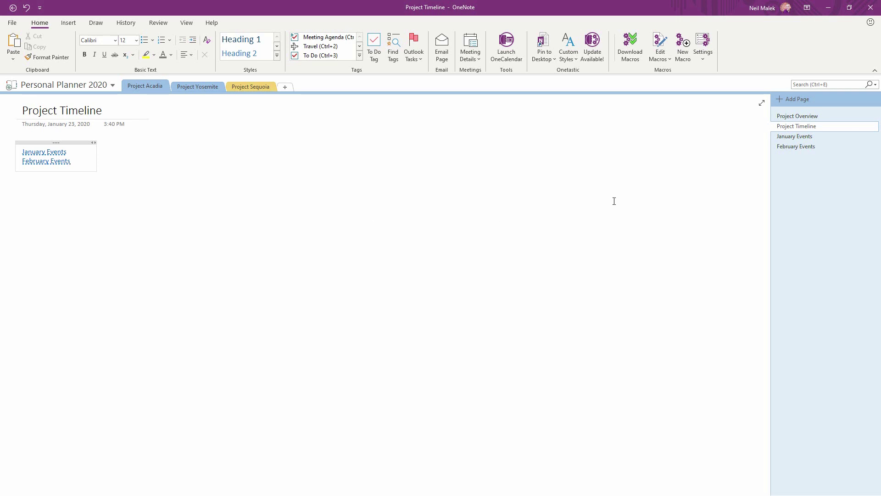
pyautogui.click(798, 137)
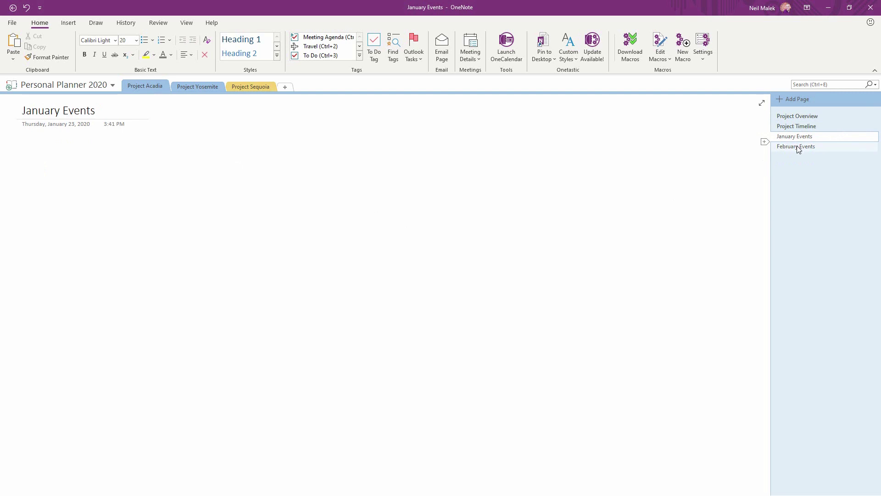
pyautogui.keyDown('shift'); pyautogui.click(796, 146); pyautogui.keyUp('shift')
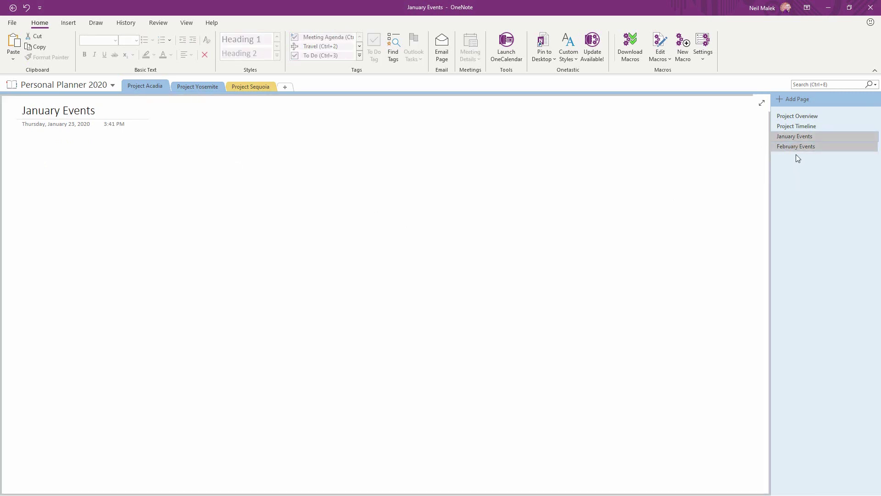
# - Make the January and February Events pages subpages of Project Timeline
pyautogui.rightClick(799, 137)
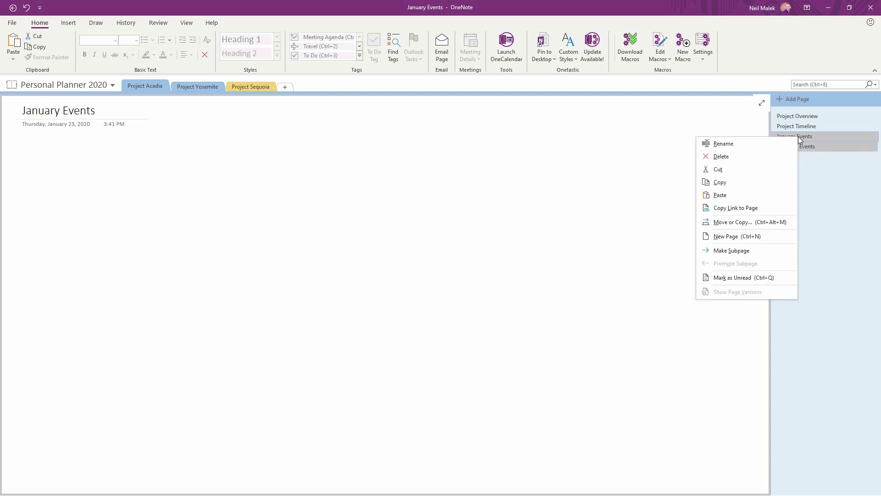
pyautogui.click(754, 250)
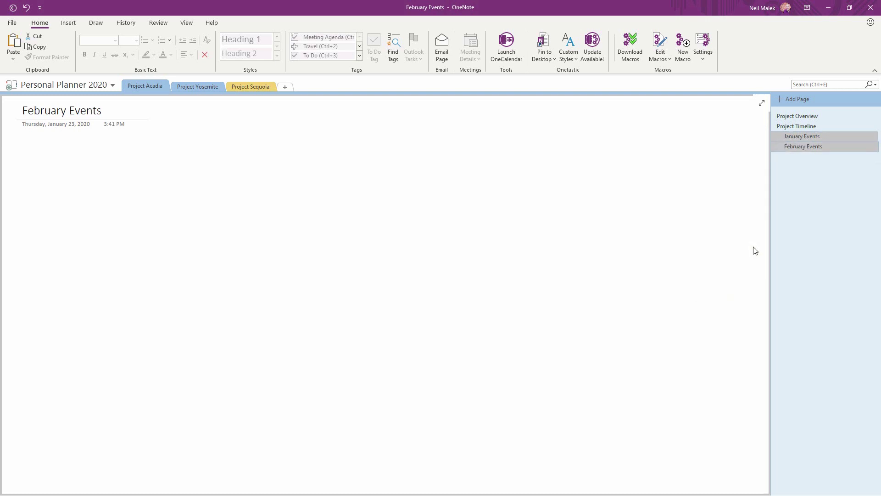
pyautogui.click(797, 130)
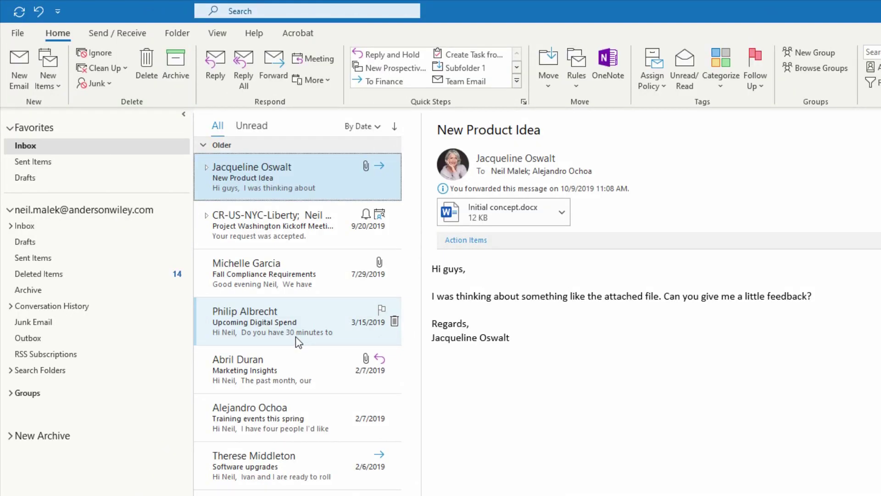
# - Send the New Product Idea email to OneNote's Project Acadia section
pyautogui.click(285, 332)
pyautogui.click(278, 368)
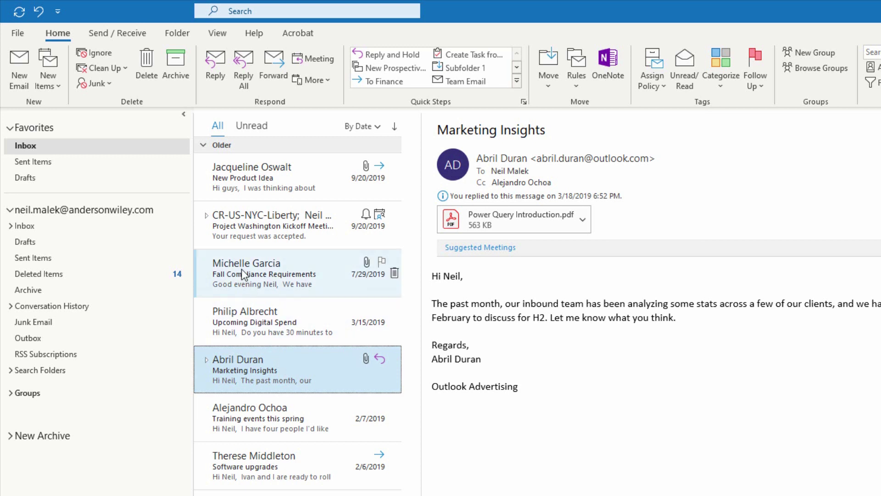
pyautogui.click(271, 178)
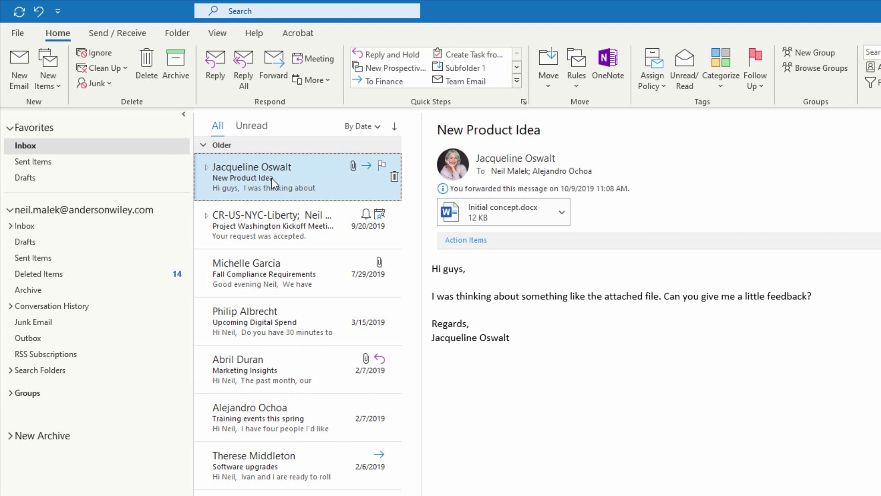
pyautogui.click(613, 90)
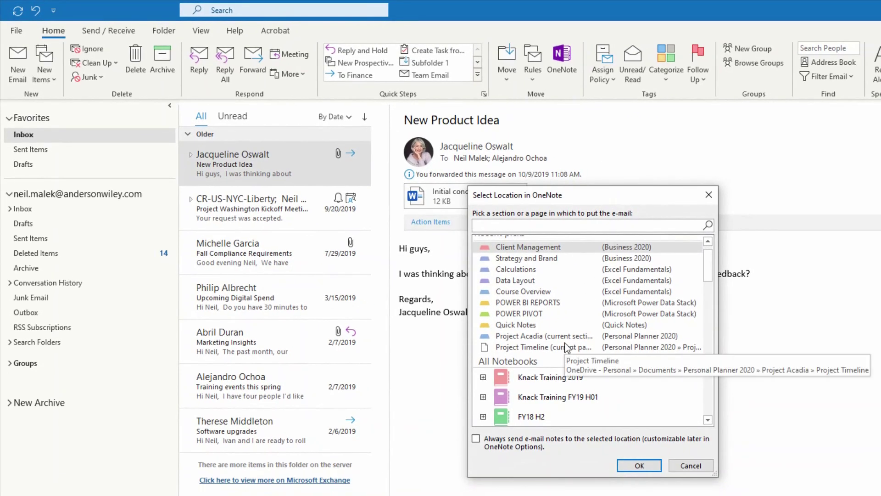
pyautogui.click(533, 338)
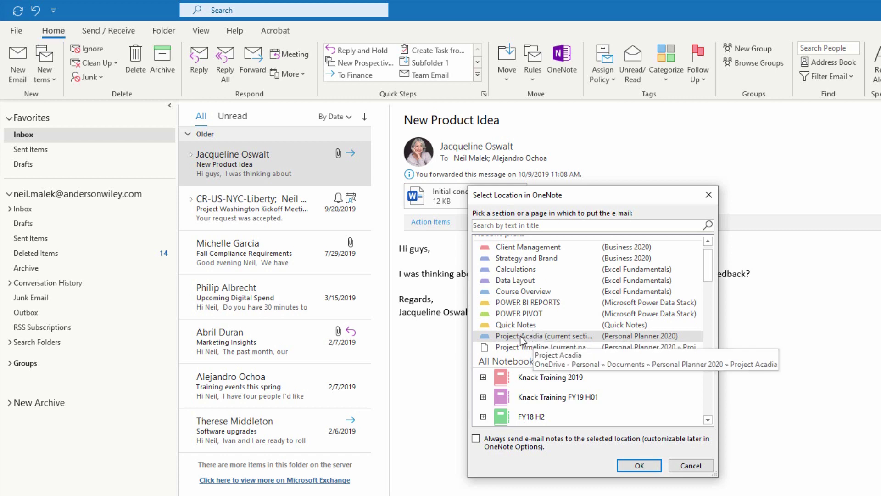
pyautogui.click(640, 466)
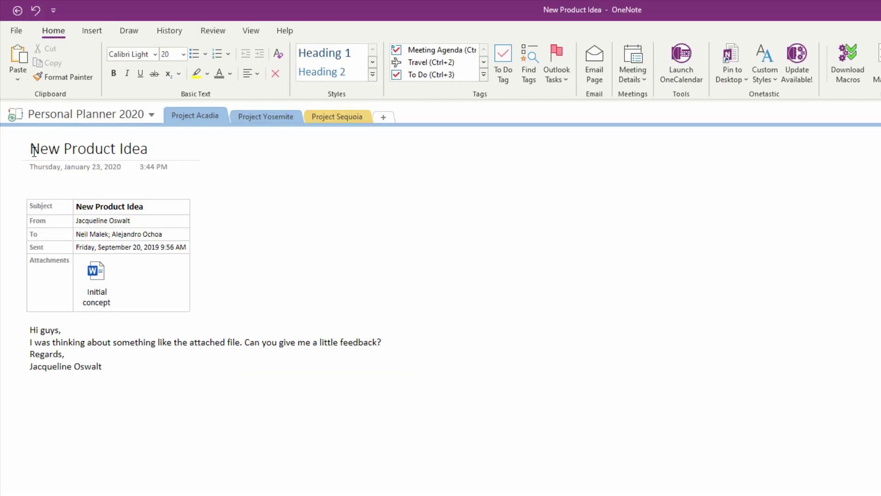
# - Retitle the emailed page 'Emails about this project' and place the cursor below the email
pyautogui.moveTo(30, 149); pyautogui.dragTo(163, 156)
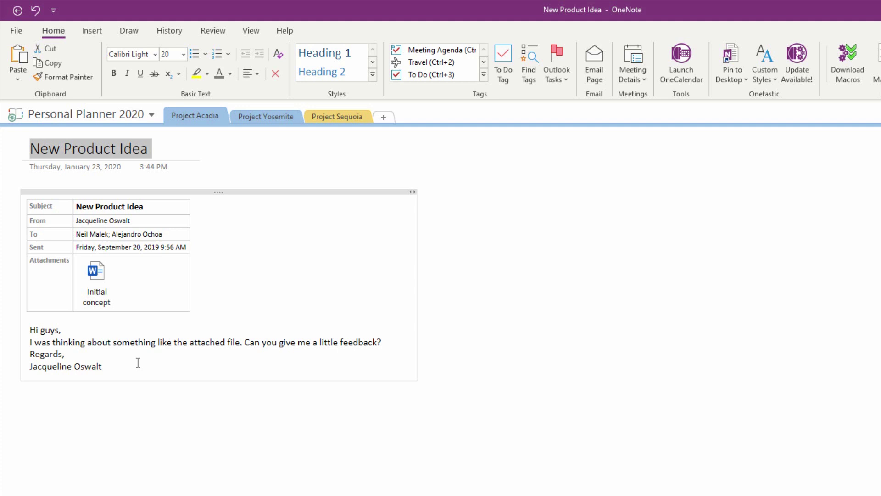
pyautogui.write('Emails about')
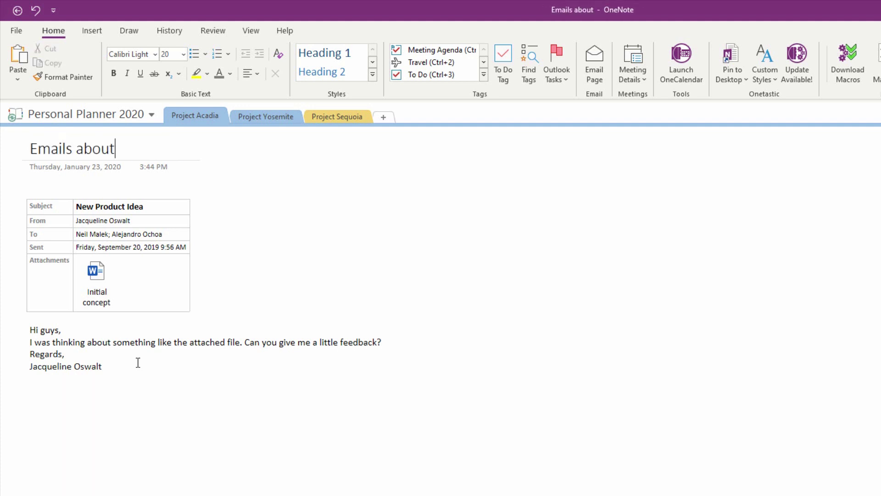
pyautogui.write(' this project')
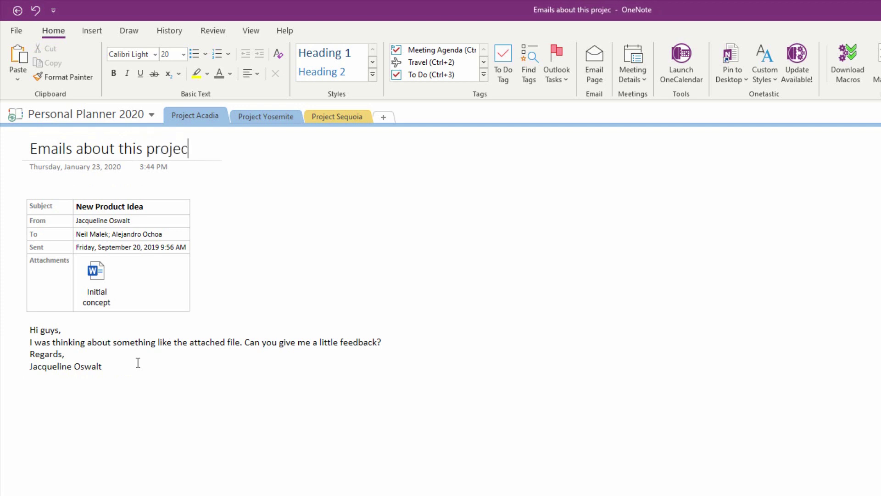
pyautogui.press('Return')
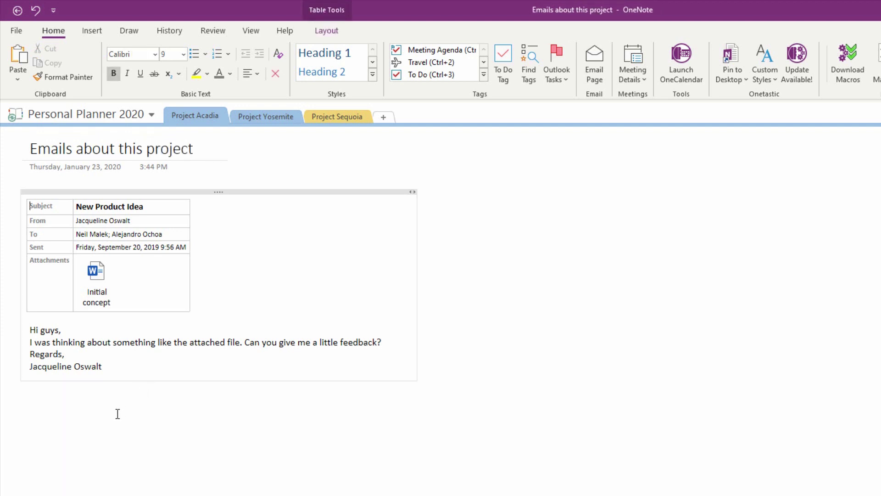
pyautogui.click(31, 404)
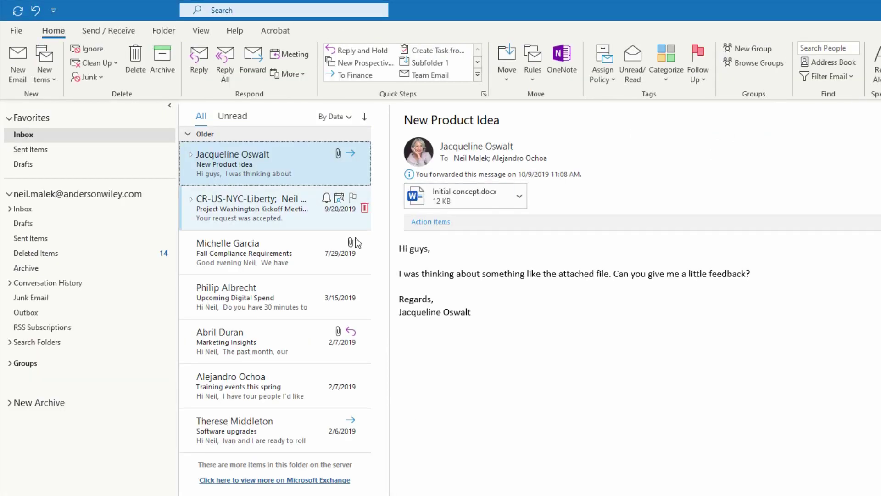
# - Send the Upcoming Digital Spend email to the 'Emails about this project' page
pyautogui.click(265, 301)
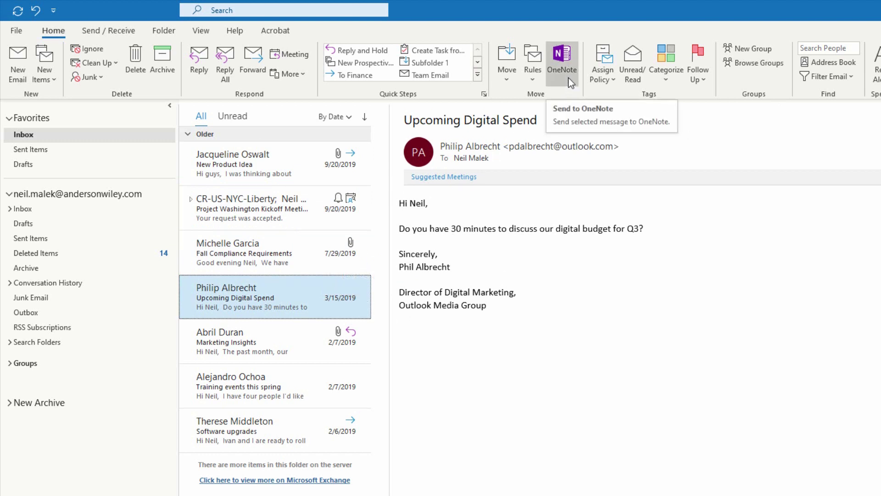
pyautogui.click(562, 65)
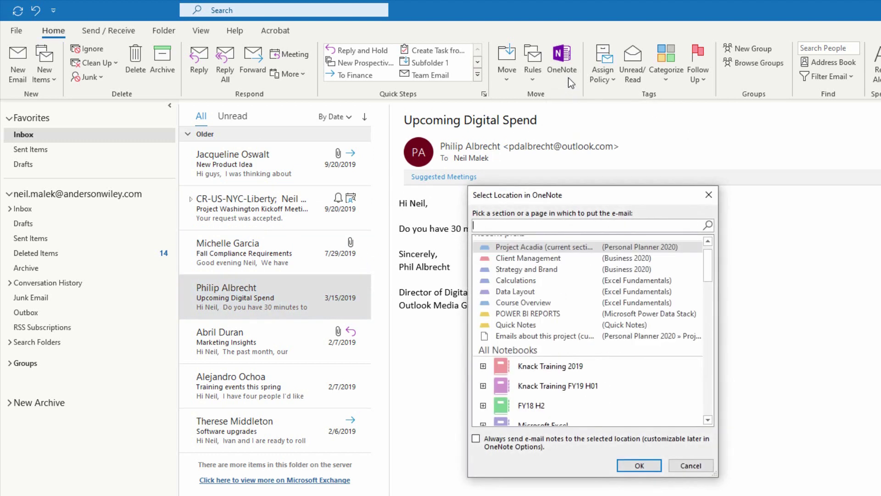
pyautogui.click(546, 335)
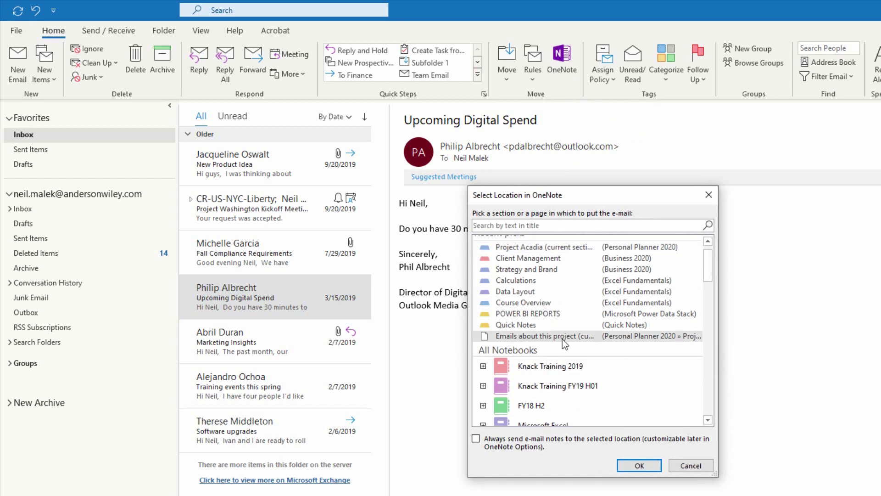
pyautogui.click(652, 468)
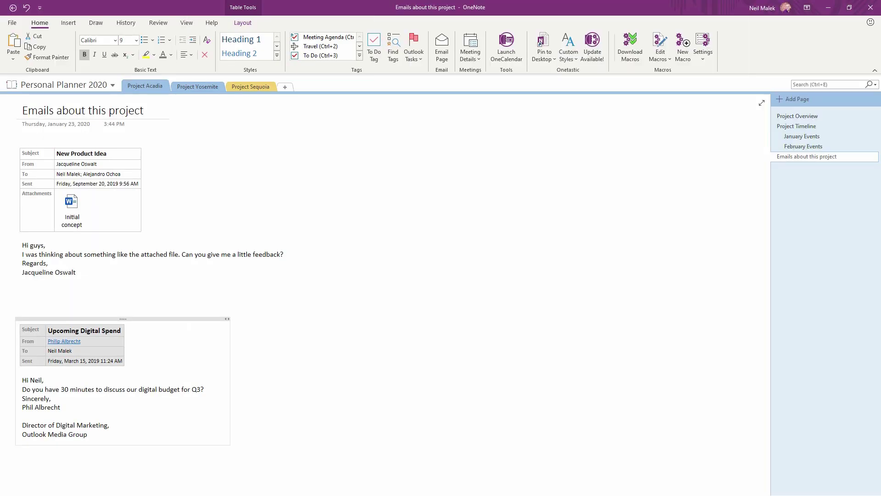
pyautogui.click(72, 208)
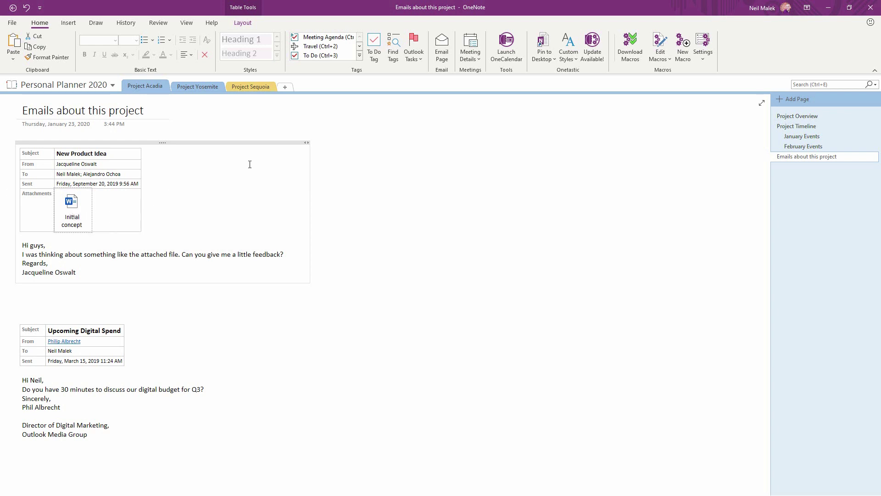
pyautogui.click(320, 152)
# - Attach Inventory Depreciation 2019 from the Exercise 01 Column Transformations folder and move its icon to the page top
pyautogui.click(69, 23)
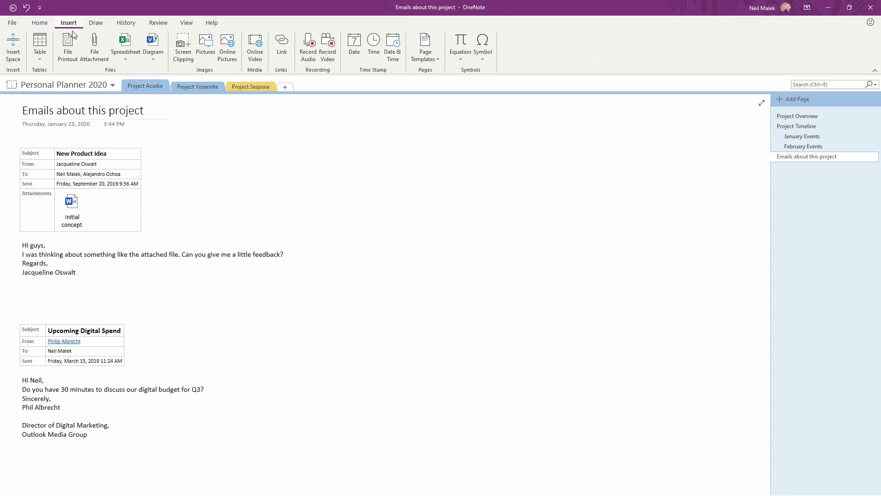
pyautogui.click(92, 56)
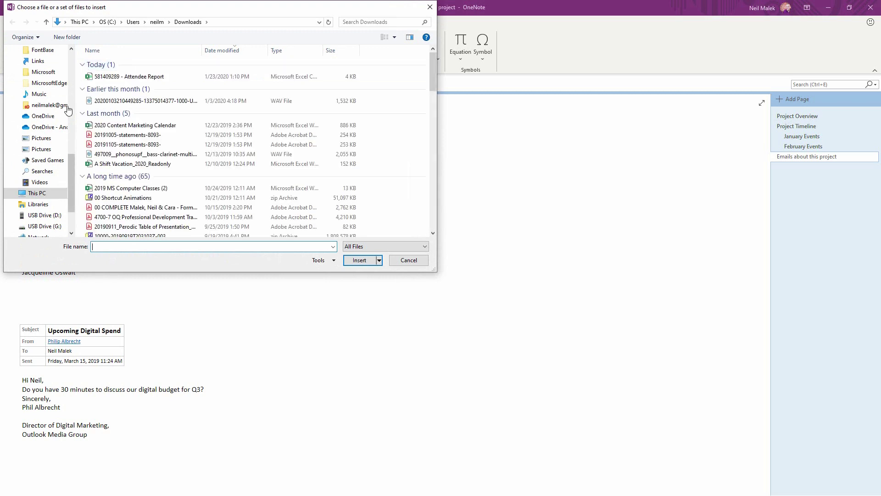
pyautogui.scroll(6, 71, 178)
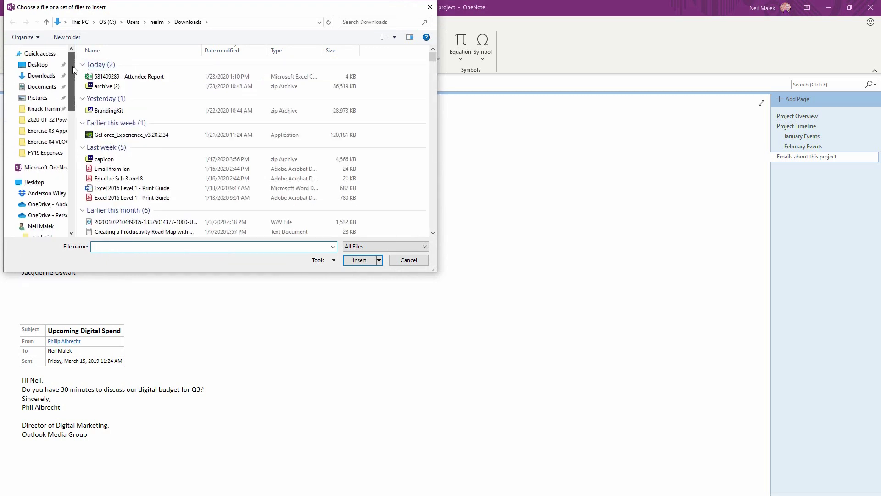
pyautogui.click(46, 133)
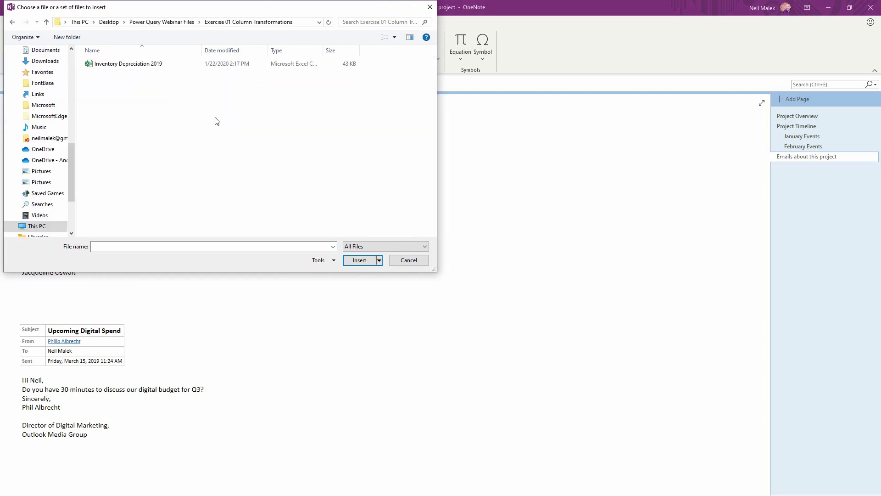
pyautogui.click(154, 68)
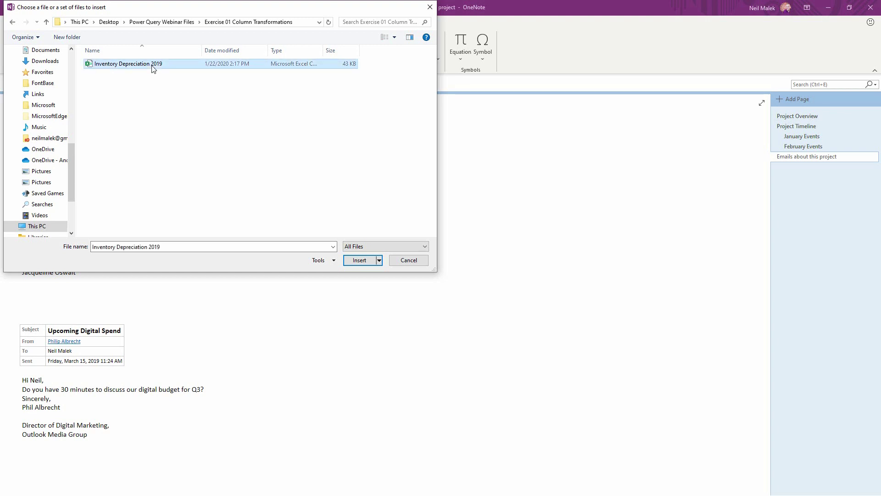
pyautogui.click(366, 261)
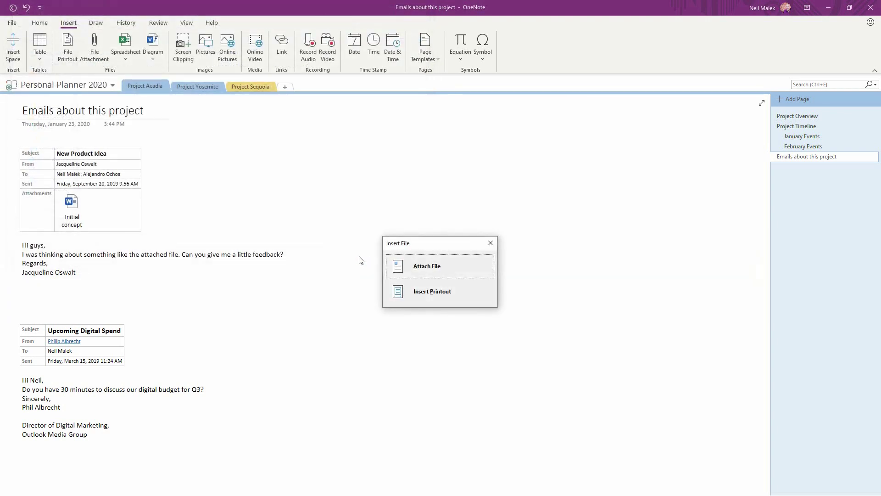
pyautogui.click(420, 268)
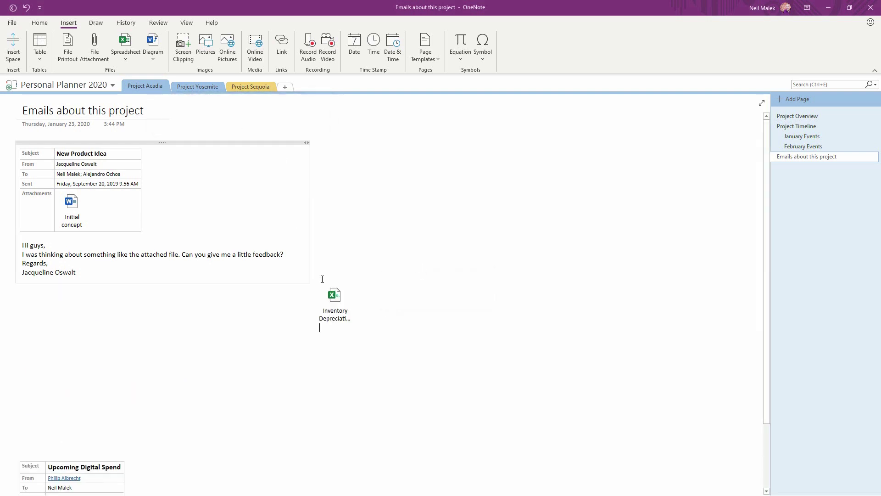
pyautogui.moveTo(329, 317); pyautogui.dragTo(285, 150)
pyautogui.click(333, 166)
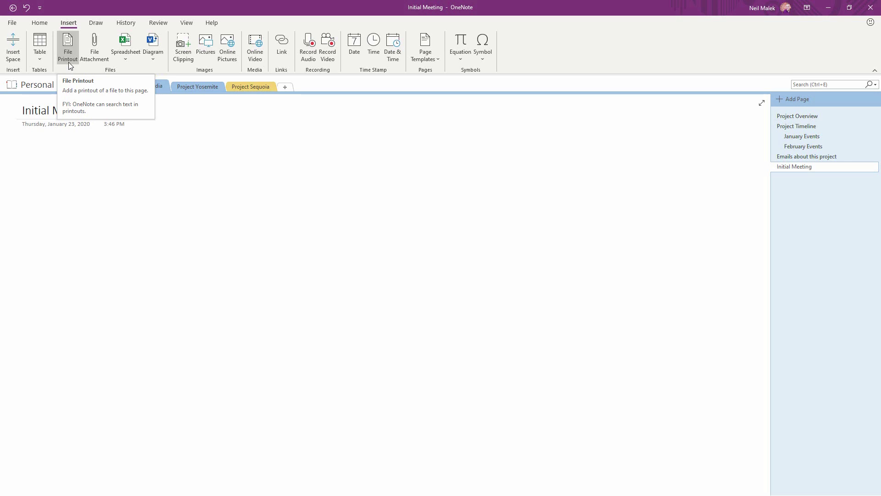
# - Insert Beginner's Guide to Power Query.pdf as a file printout and scroll through its printed pages
pyautogui.click(68, 62)
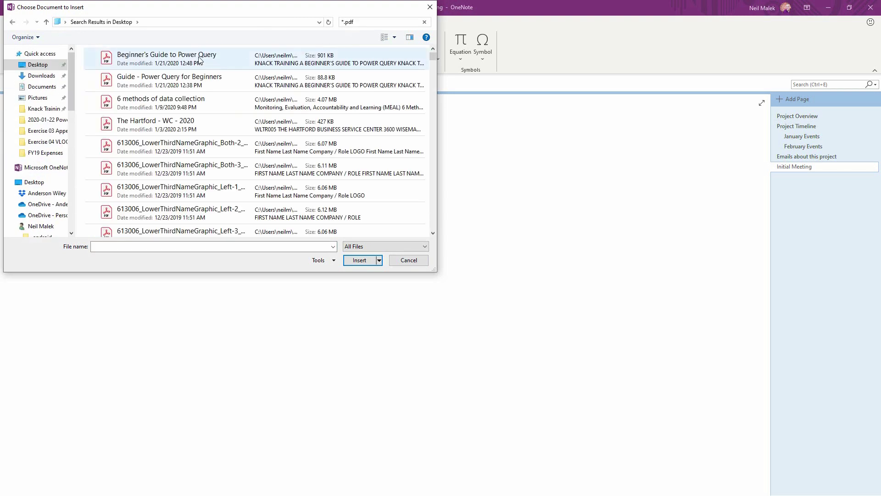
pyautogui.doubleClick(199, 58)
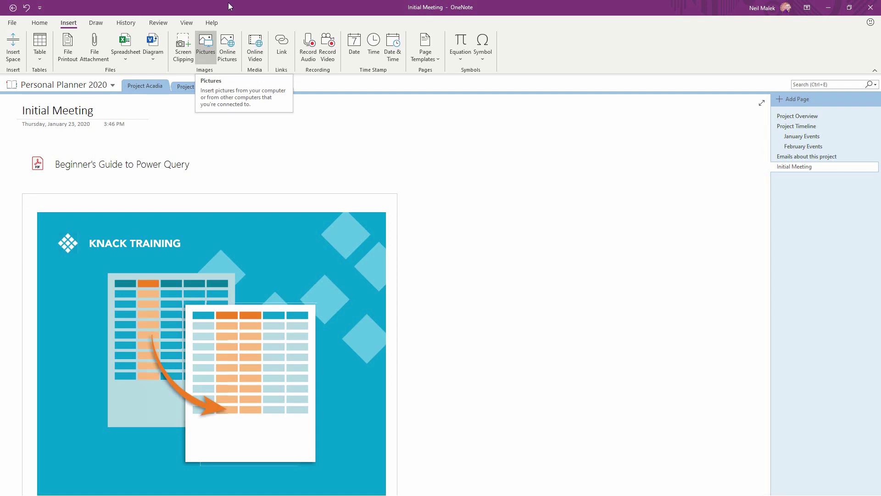
pyautogui.scroll(-4, 221, 226)
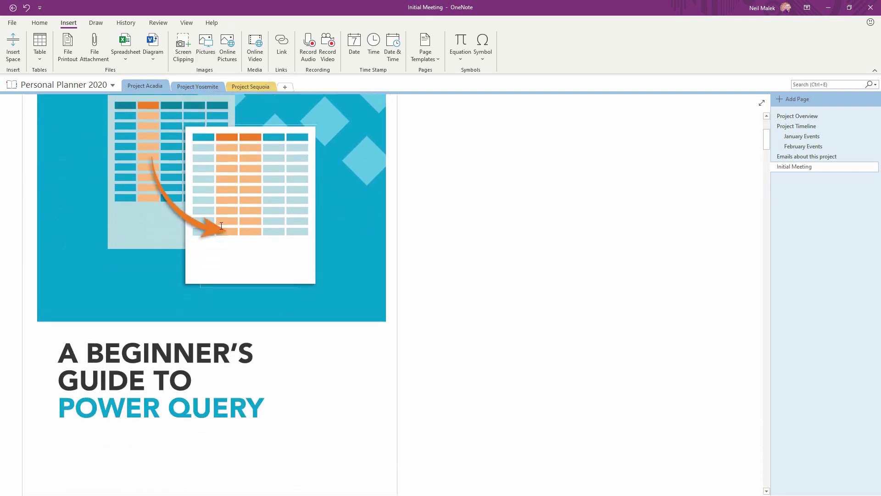
pyautogui.scroll(4, 98, 199)
pyautogui.moveTo(72, 167)
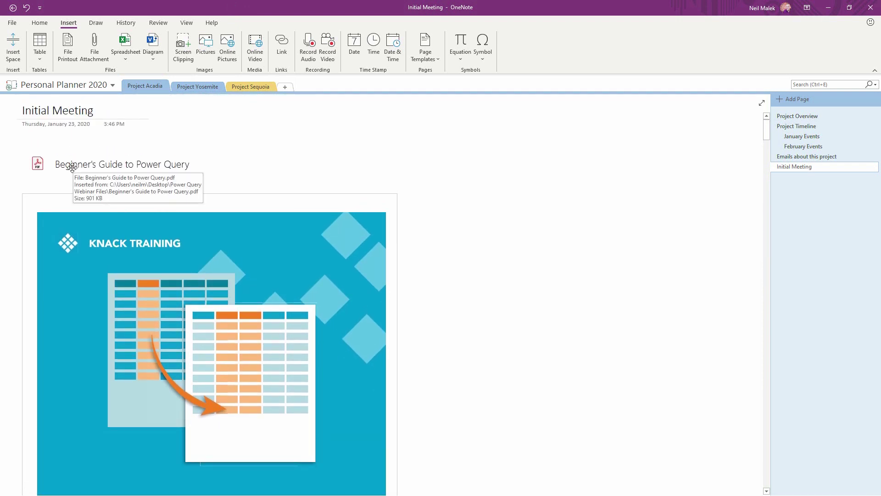
# - Add the note 'Notes about this document.' beside the printout
pyautogui.click(439, 205)
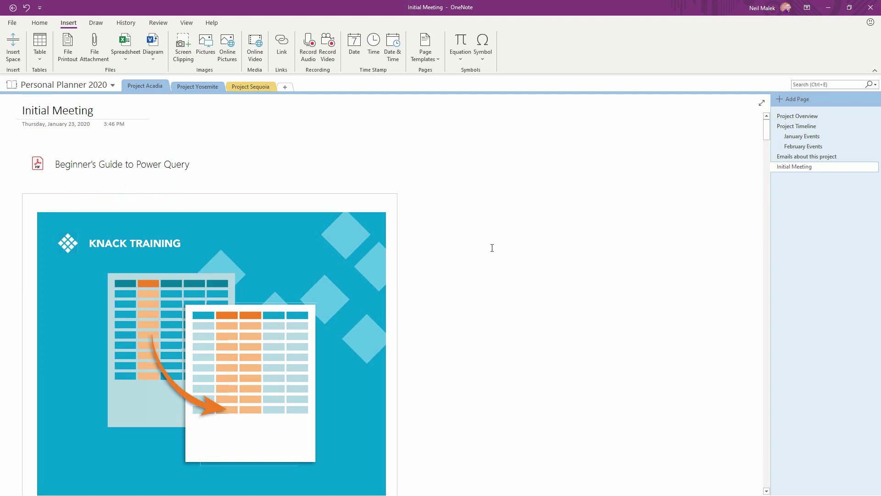
pyautogui.write('Notes thi')
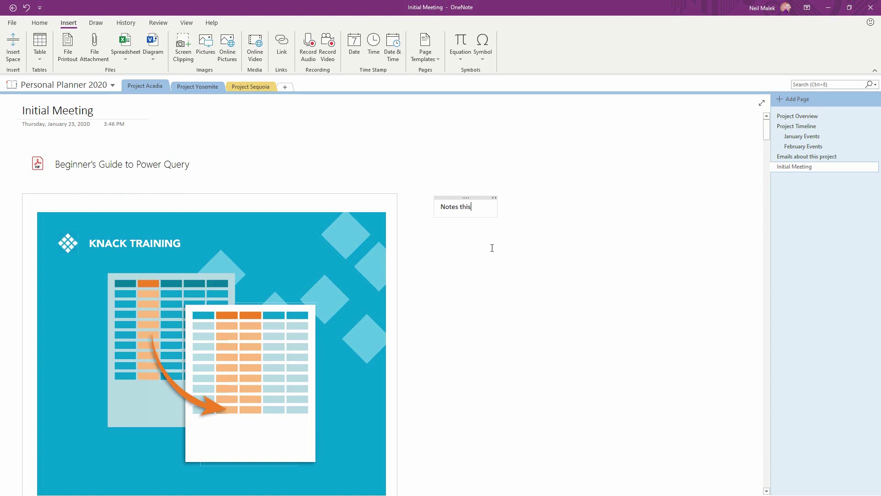
pyautogui.press('BackSpace')
pyautogui.press('BackSpace')
pyautogui.press('BackSpace')
pyautogui.write('about this')
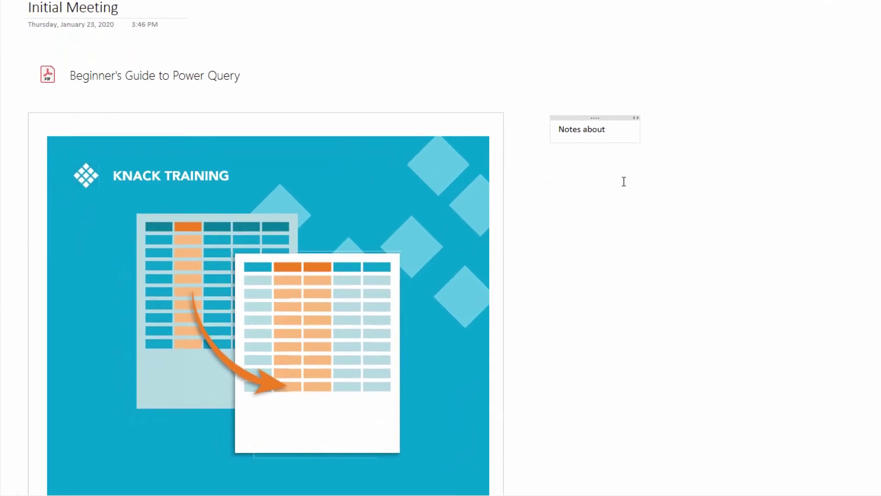
pyautogui.write(' document.')
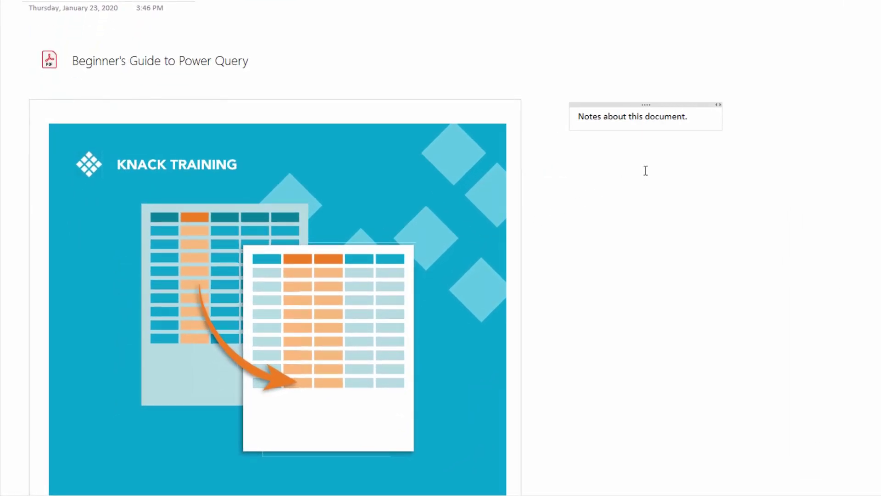
# - Set the printout picture as the page background, then type 'This is a note....' and move it lower right
pyautogui.rightClick(436, 160)
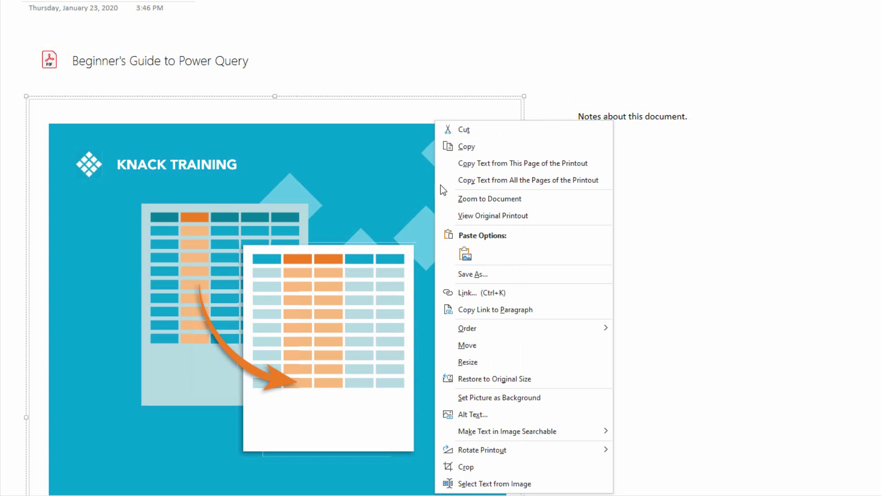
pyautogui.click(508, 395)
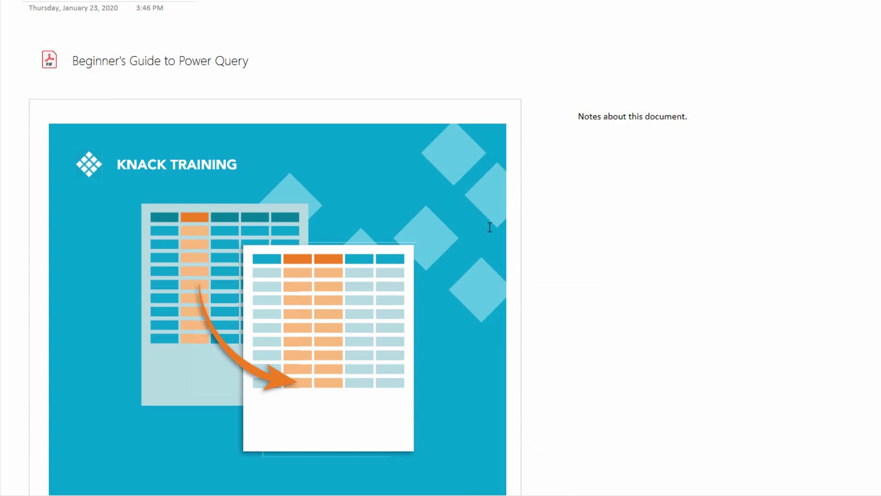
pyautogui.write('This is a note..')
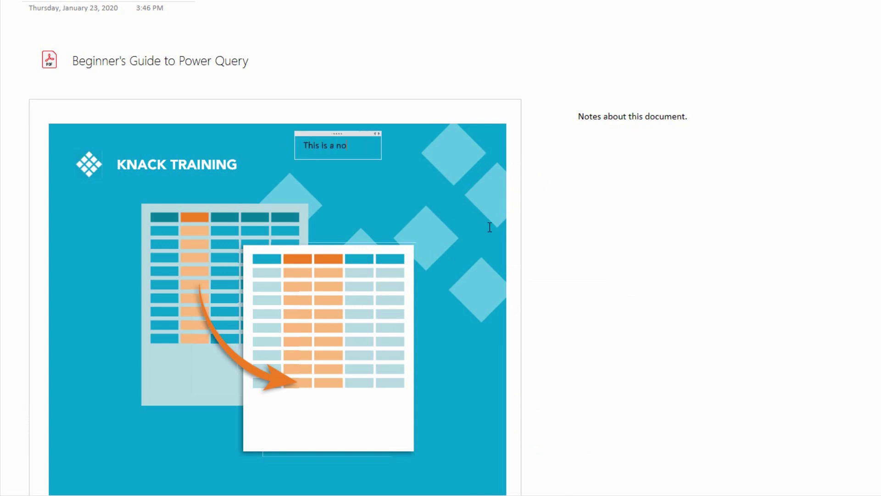
pyautogui.write('..')
pyautogui.moveTo(369, 133); pyautogui.dragTo(496, 193)
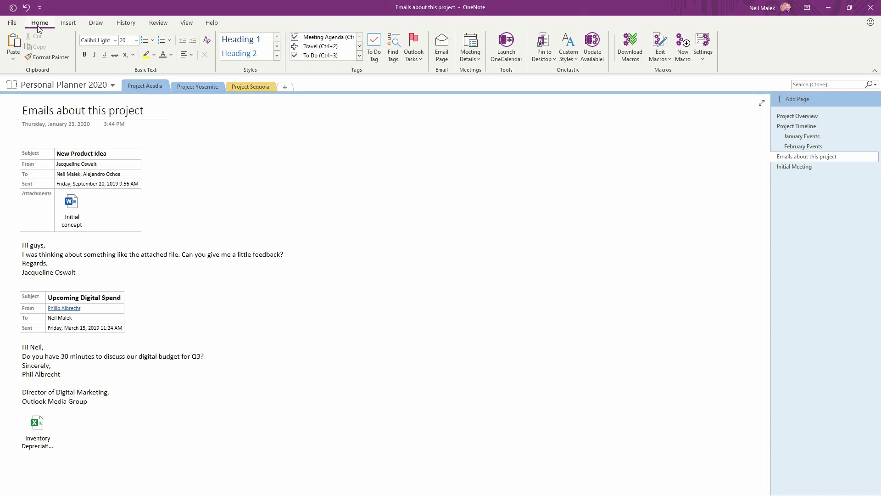
# - Email the Emails about this project page, checking the attached Word document and spreadsheet in the message
pyautogui.click(439, 64)
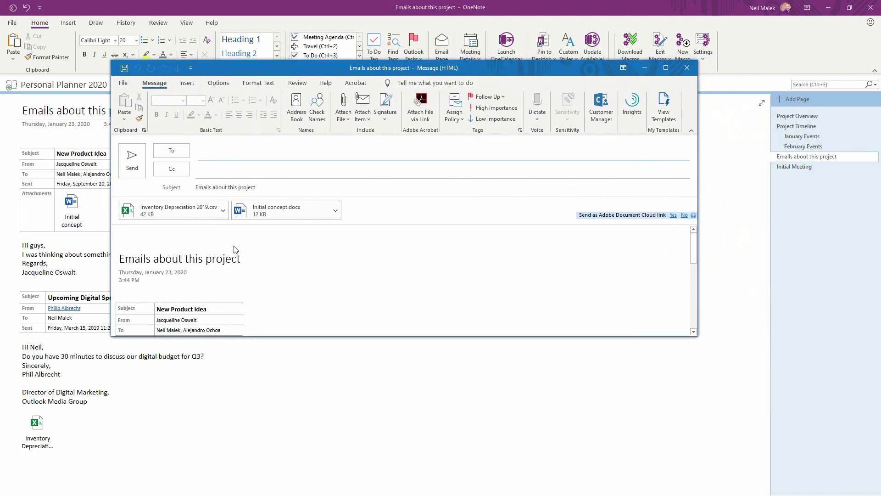
pyautogui.click(263, 217)
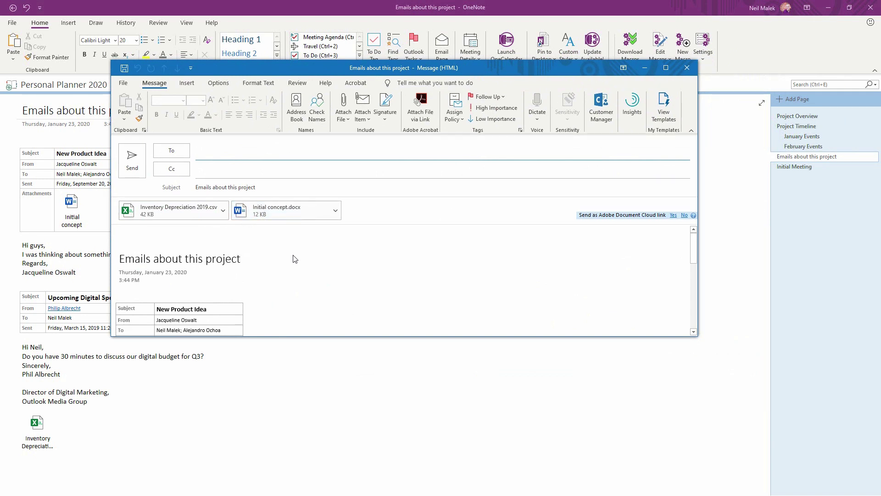
pyautogui.scroll(-5, 293, 258)
pyautogui.scroll(-4, 294, 258)
pyautogui.scroll(4, 287, 271)
pyautogui.scroll(6, 288, 270)
# - Delete the page title, date and time from the top of the message body
pyautogui.click(198, 261)
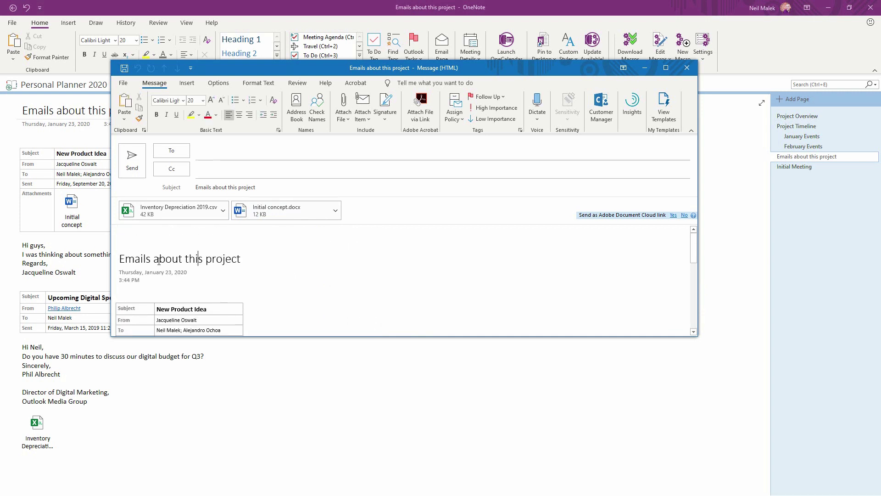
pyautogui.moveTo(127, 261); pyautogui.dragTo(208, 281)
pyautogui.press('Delete')
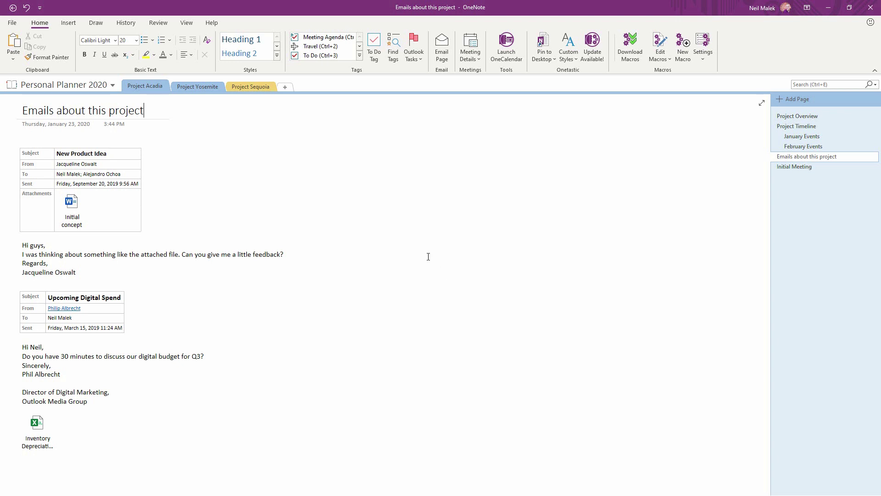
pyautogui.click(12, 23)
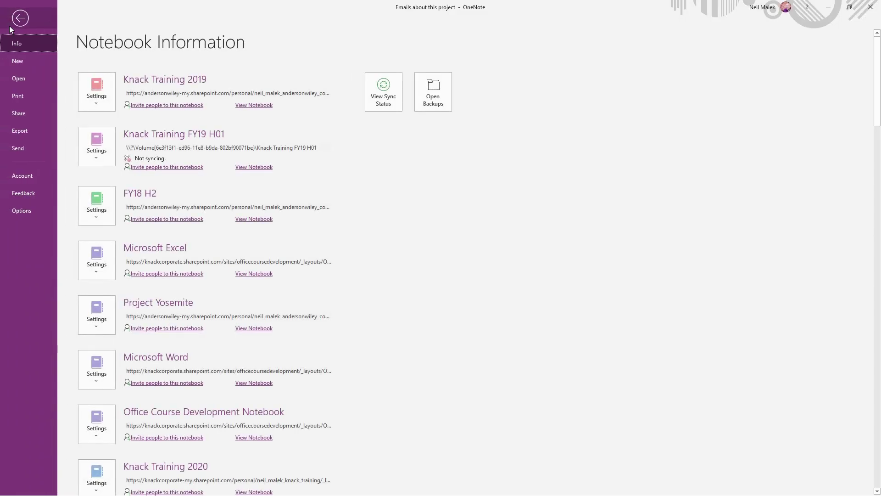
pyautogui.click(14, 116)
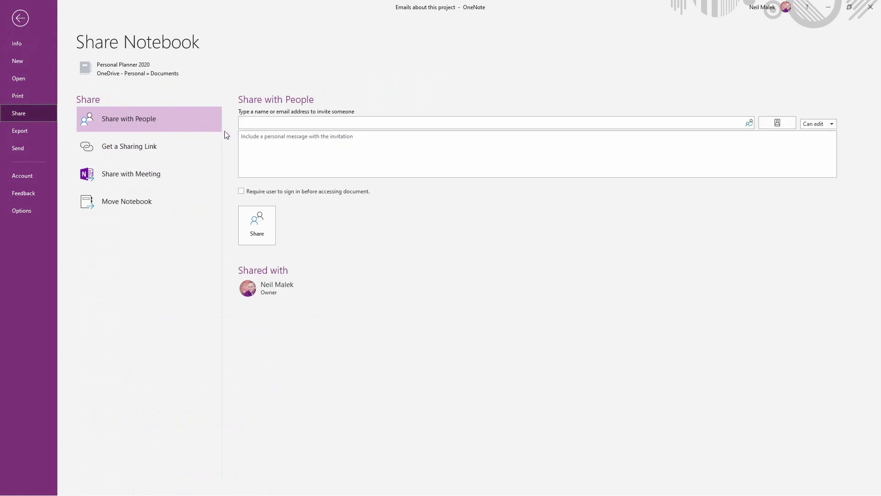
pyautogui.click(271, 122)
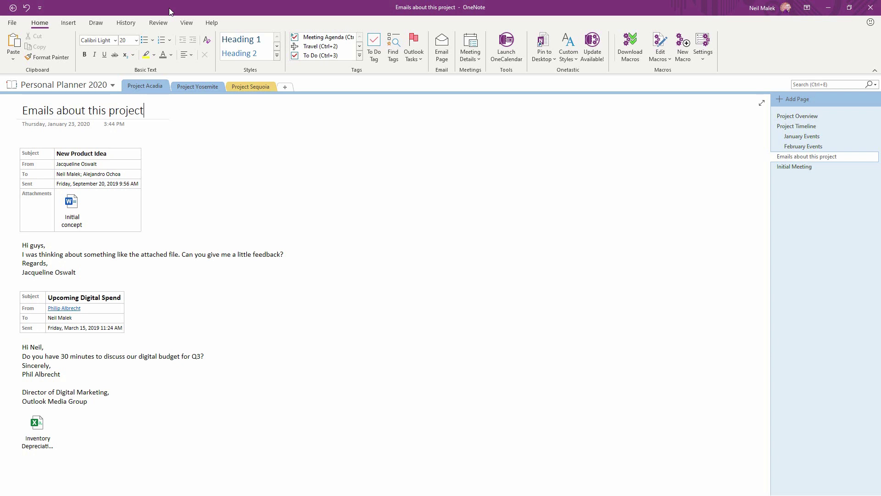
# - Create a notebook named Project Sequoia on OneDrive - Personal, declining to invite anyone
pyautogui.click(13, 23)
pyautogui.click(22, 67)
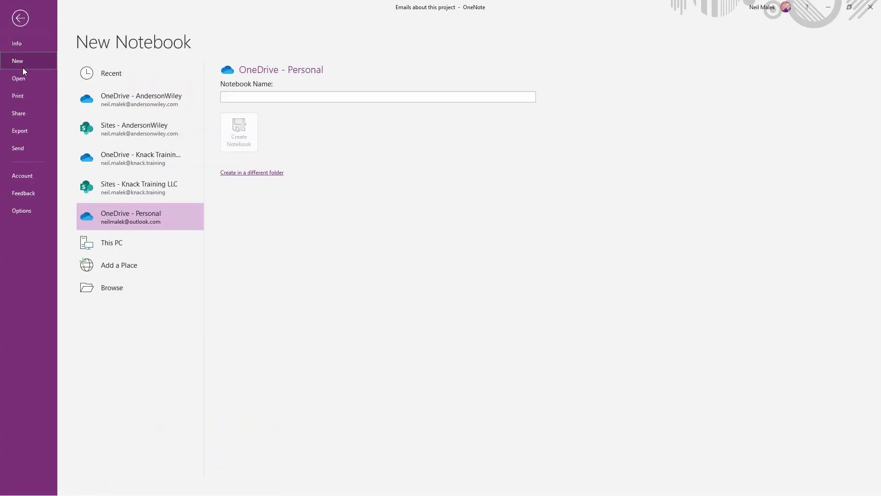
pyautogui.click(240, 98)
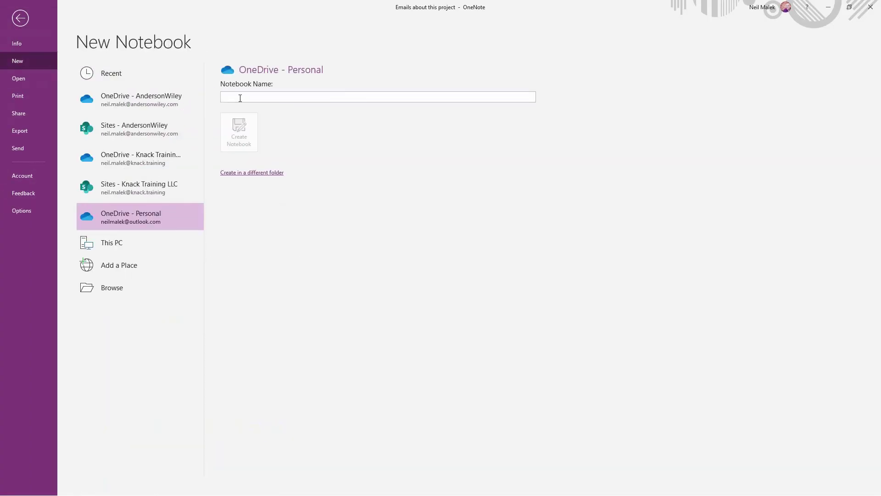
pyautogui.write('Por')
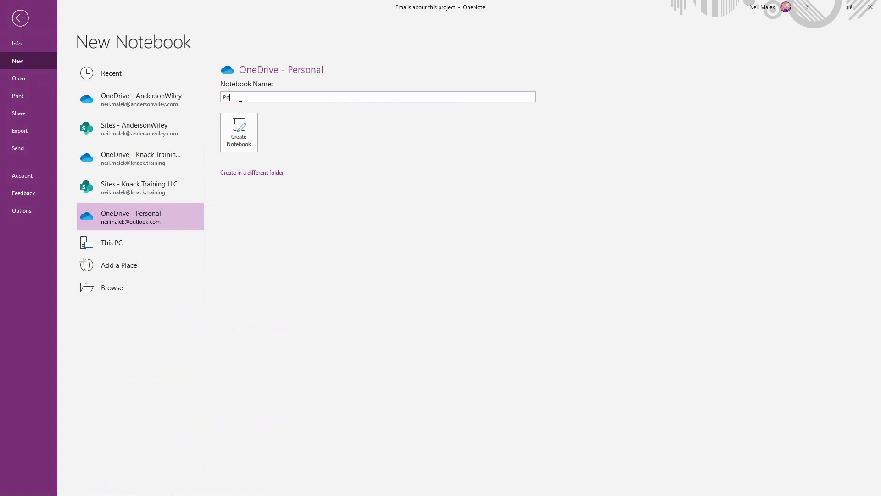
pyautogui.press('BackSpace')
pyautogui.write('roject Sequoia')
pyautogui.hotkey('ctrl', 'a')
pyautogui.press('Return')
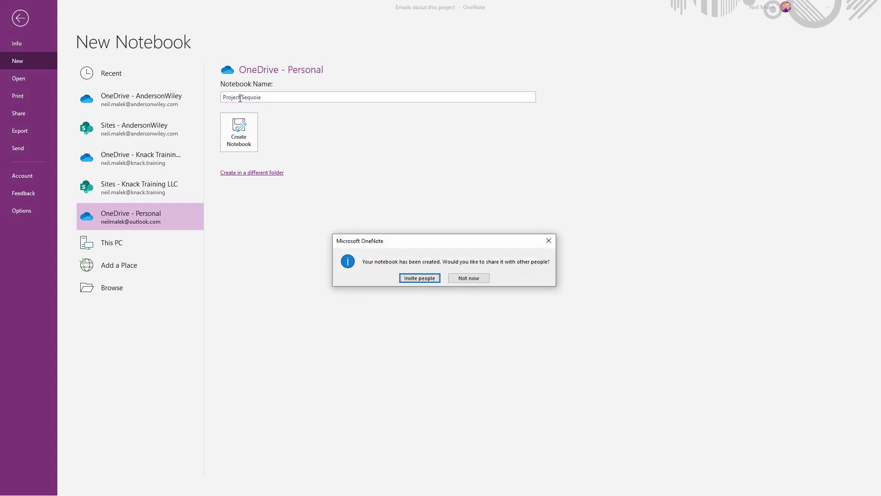
pyautogui.click(482, 278)
pyautogui.moveTo(386, 13); pyautogui.dragTo(548, 54)
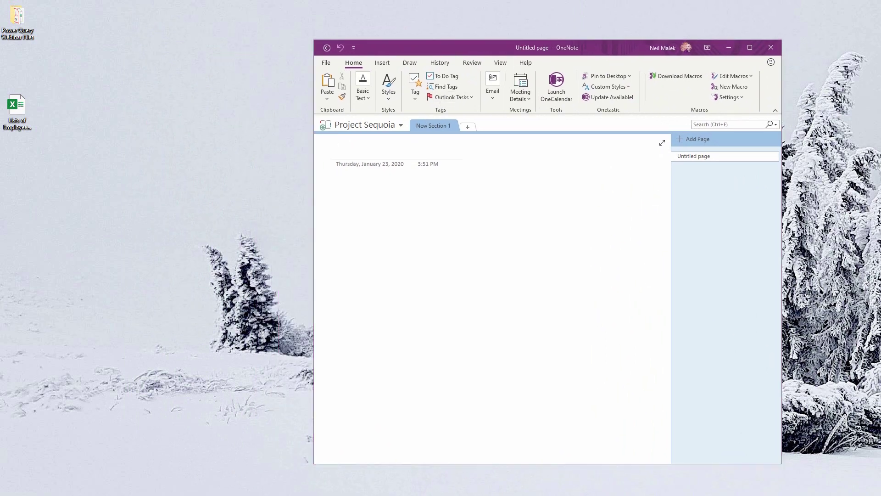
# - Open a second window on Personal Planner 2020's Project Sequoia section, snapped left beside the new notebook
pyautogui.hotkey('ctrl', 'm')
pyautogui.click(387, 137)
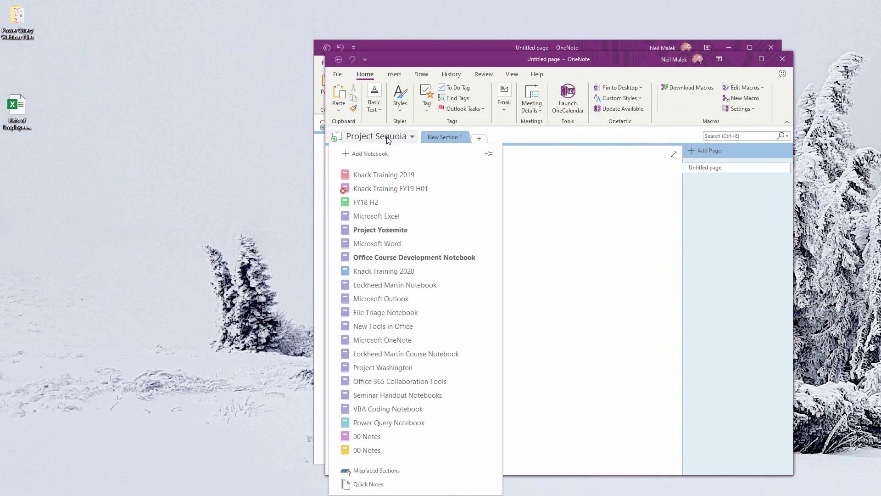
pyautogui.scroll(-10, 392, 347)
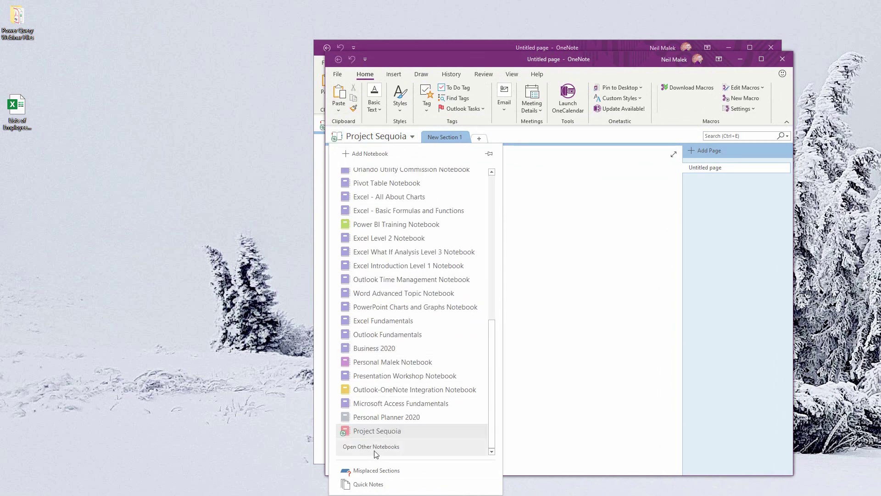
pyautogui.click(388, 417)
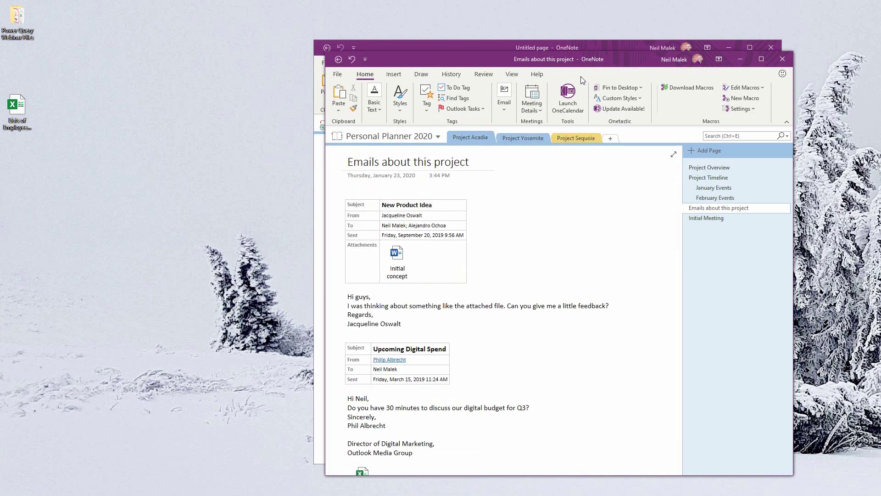
pyautogui.press('super+Left')
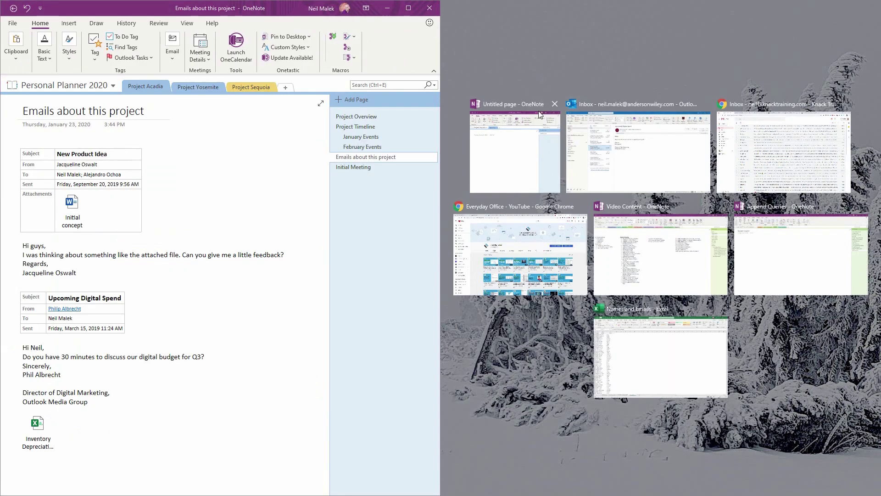
pyautogui.click(508, 137)
pyautogui.click(246, 88)
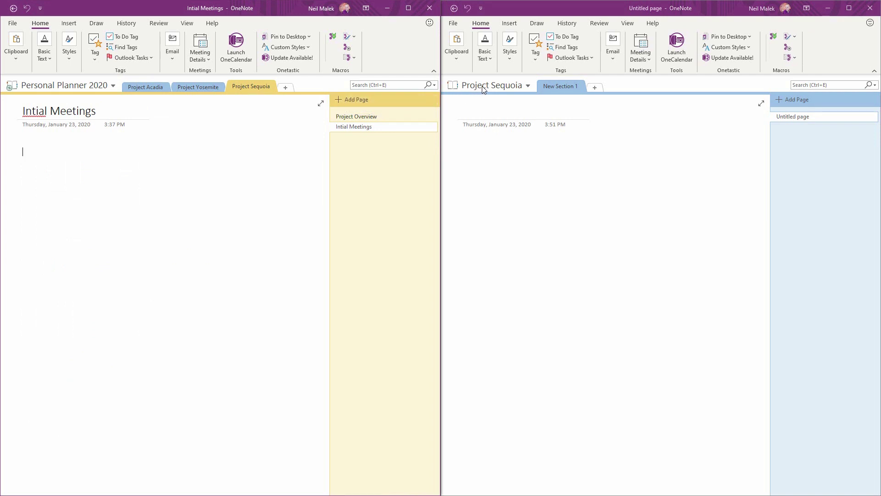
# - Use Move or Copy to copy the Project Sequoia section into the Project Sequoia notebook
pyautogui.rightClick(386, 119)
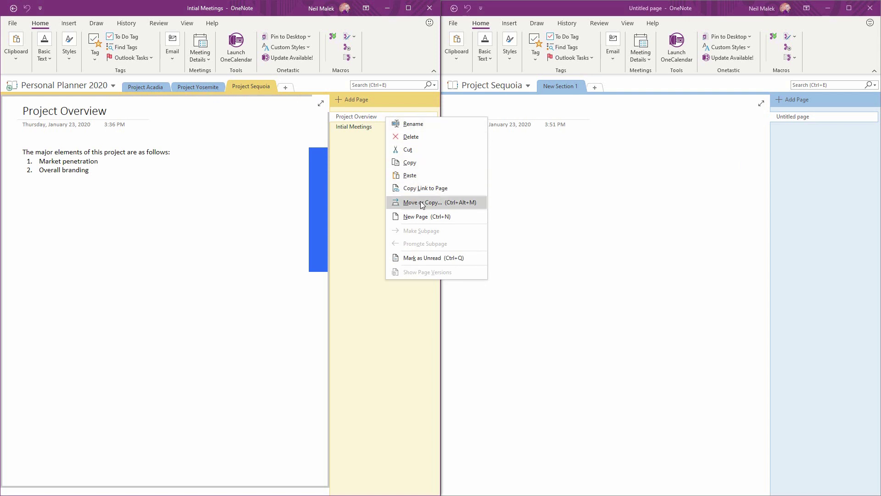
pyautogui.rightClick(263, 88)
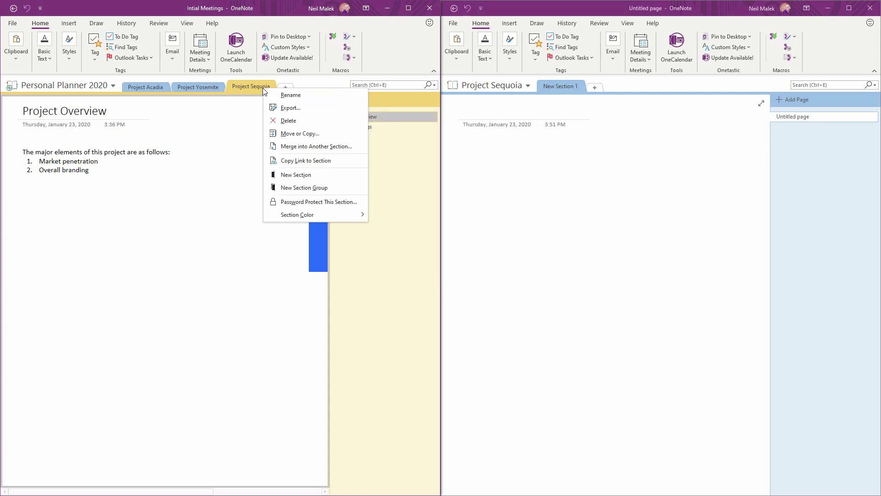
pyautogui.click(300, 139)
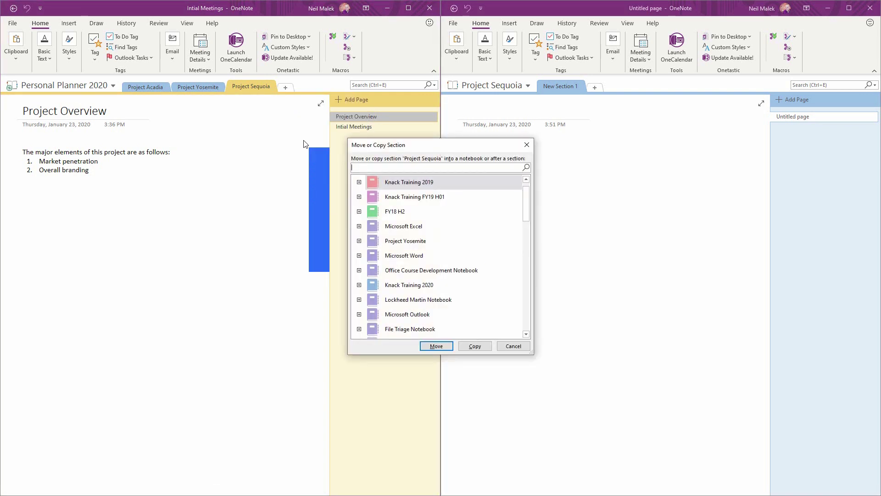
pyautogui.moveTo(529, 212); pyautogui.dragTo(528, 318)
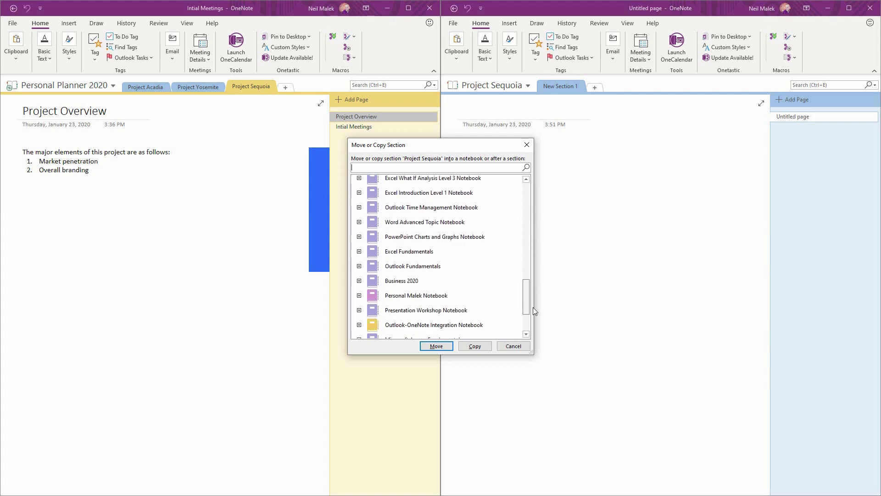
pyautogui.click(359, 280)
pyautogui.click(406, 320)
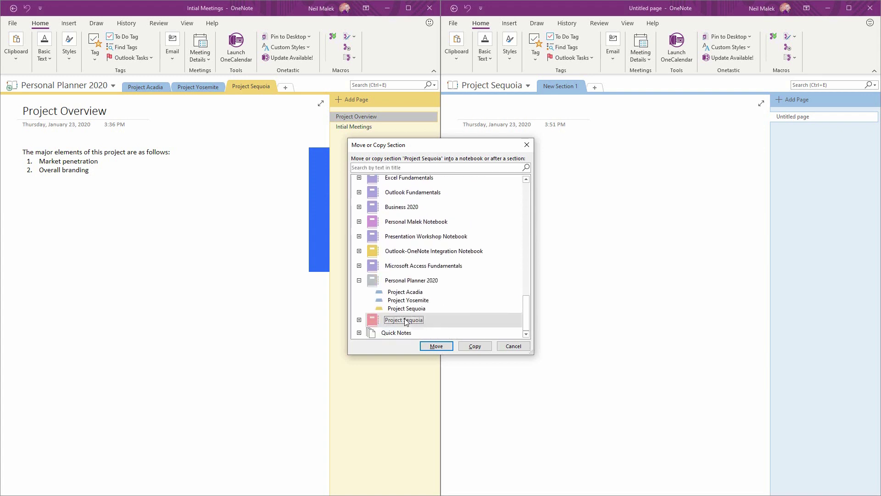
pyautogui.click(475, 346)
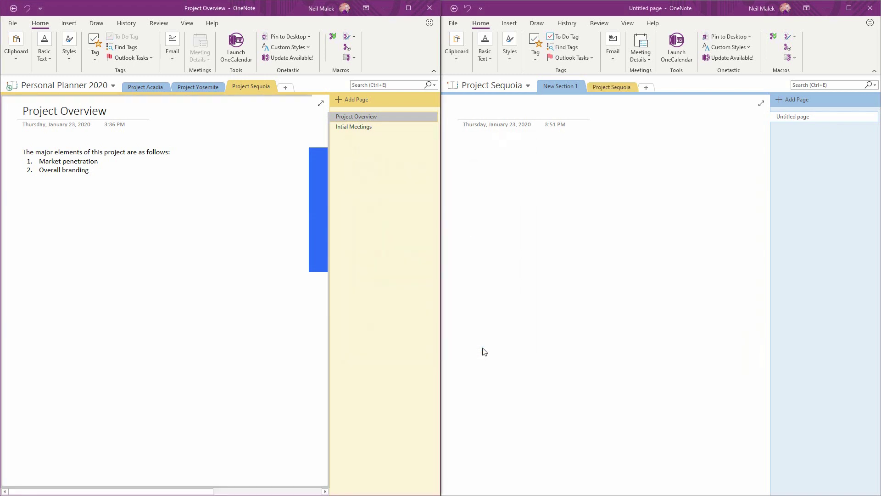
# - Open the copied Project Sequoia section tab in the right-hand window to view its Project Overview and Intial Meetings pages
pyautogui.click(607, 89)
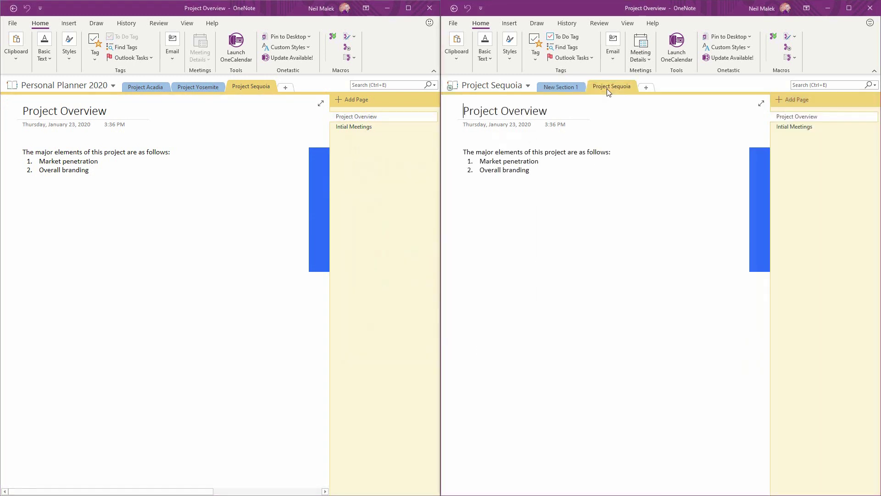